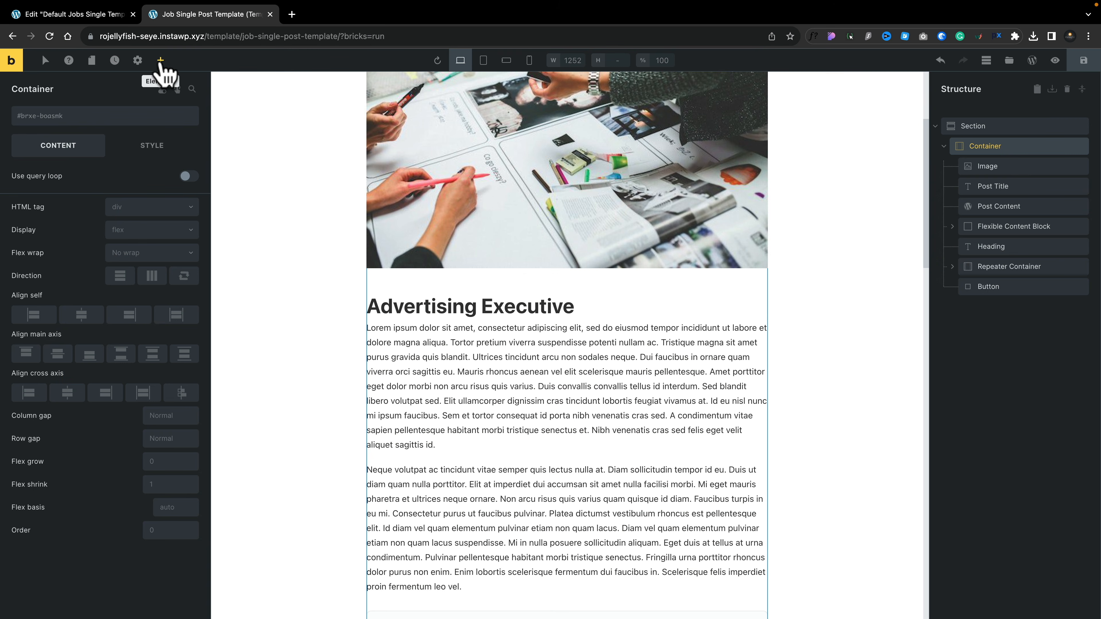
Step: Add a Rich Text element between the post title and the post content and open its settings
click(161, 61)
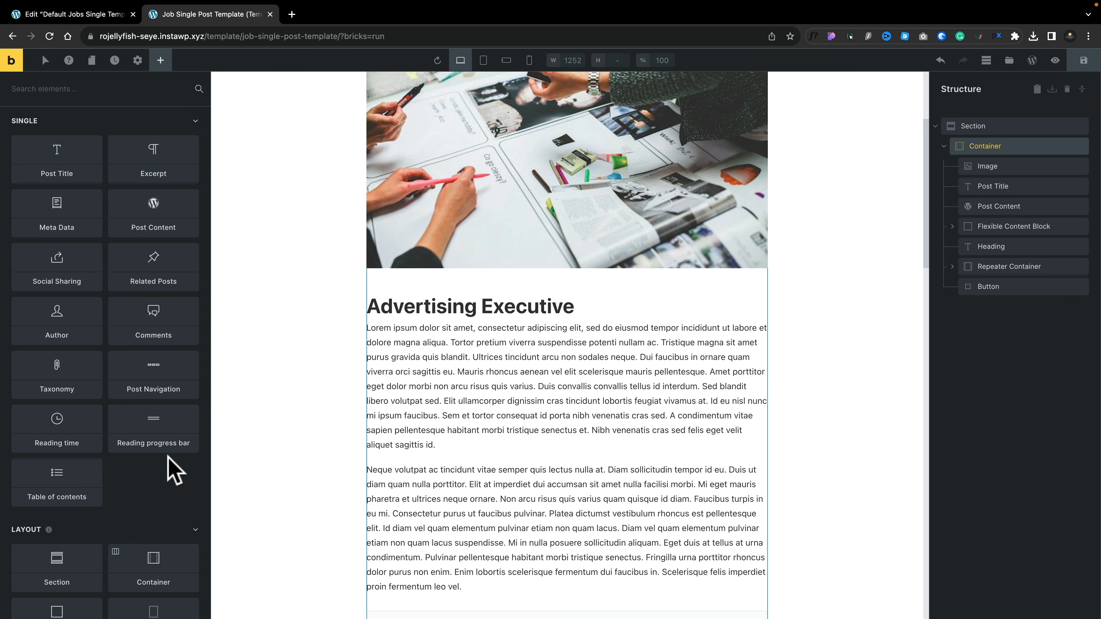
scroll(147, 490, down, 9)
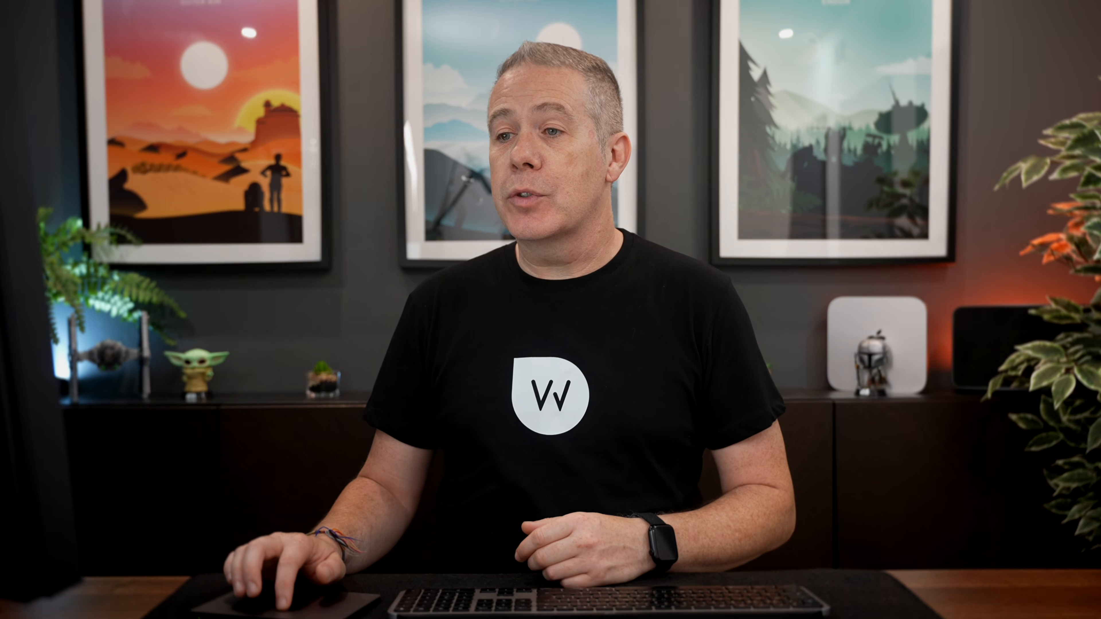
drag(47, 373, 430, 325)
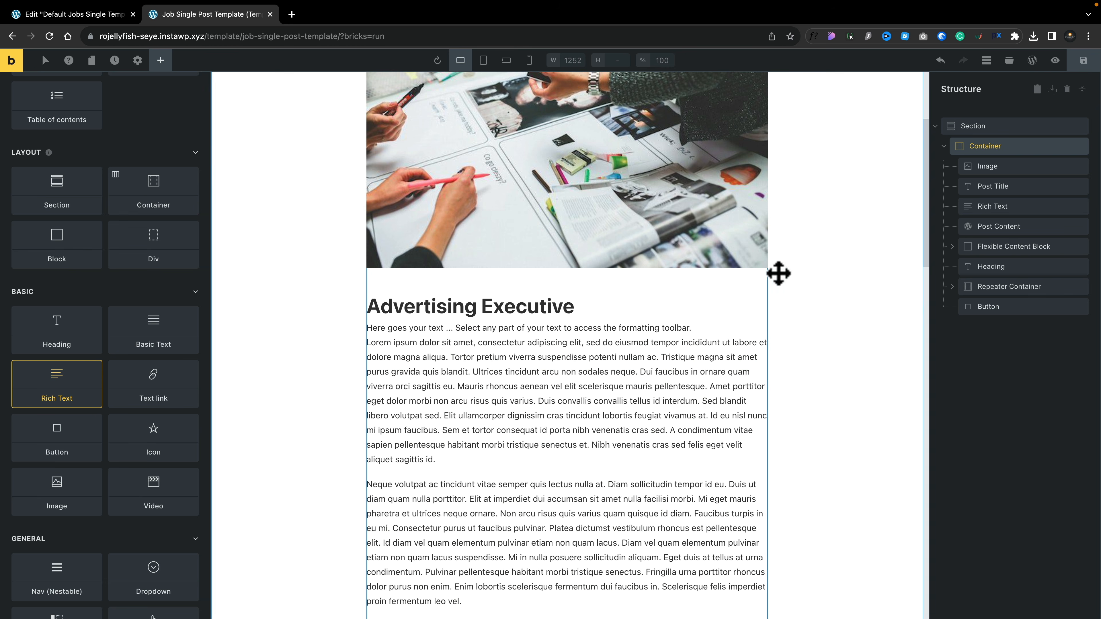
click(1019, 208)
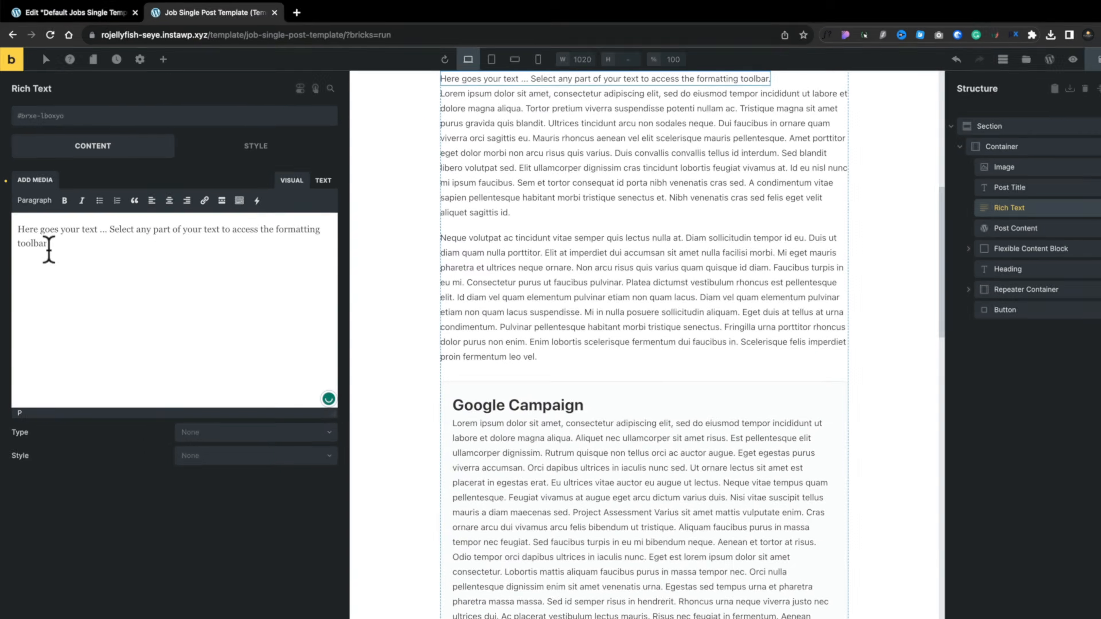
Step: Replace the Rich Text placeholder with the ACF Salary dynamic data field
triple_click(18, 245)
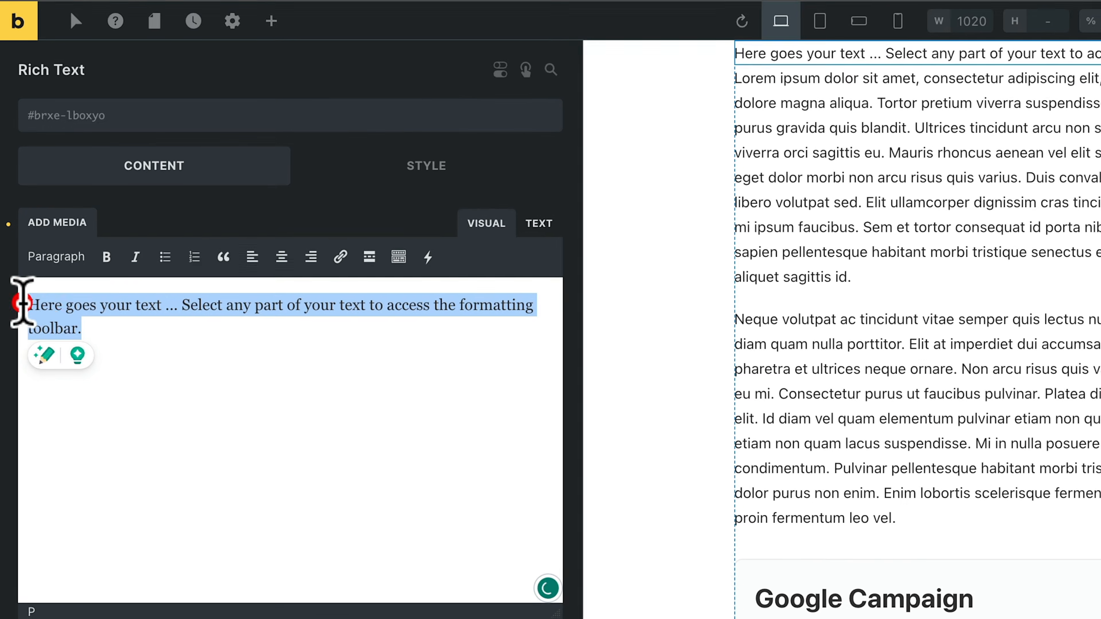
key(BackSpace)
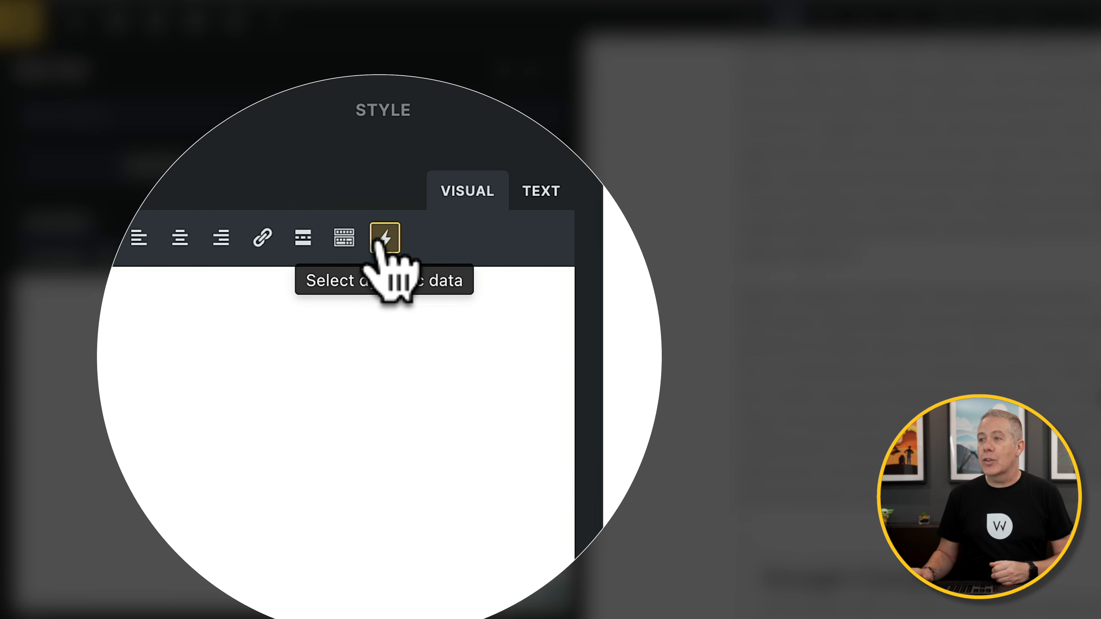
click(431, 258)
mouse_move(466, 290)
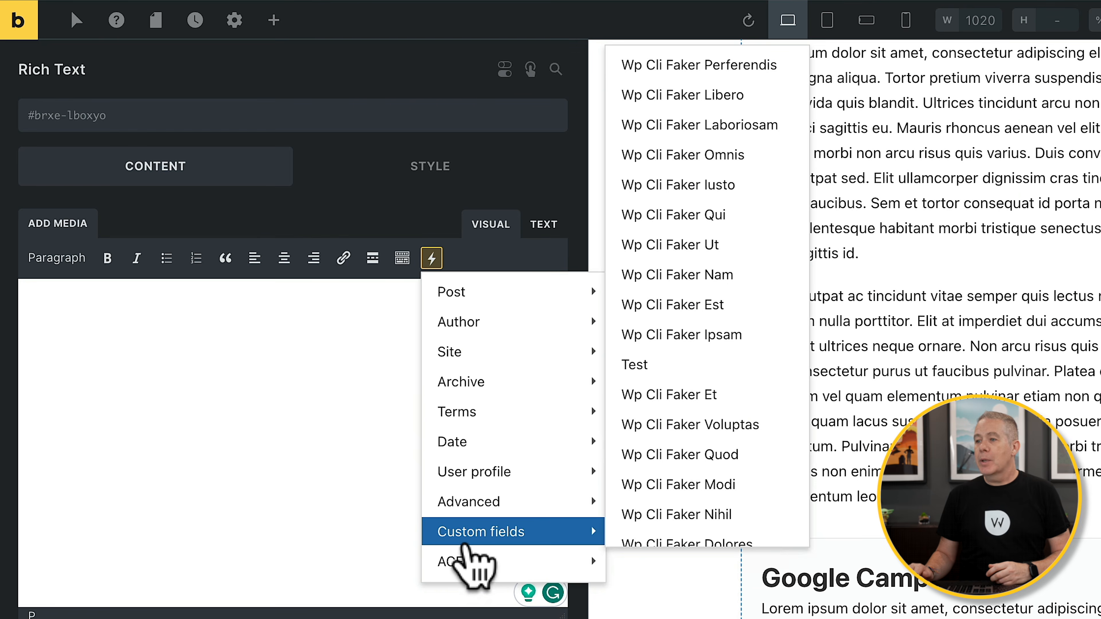
mouse_move(461, 561)
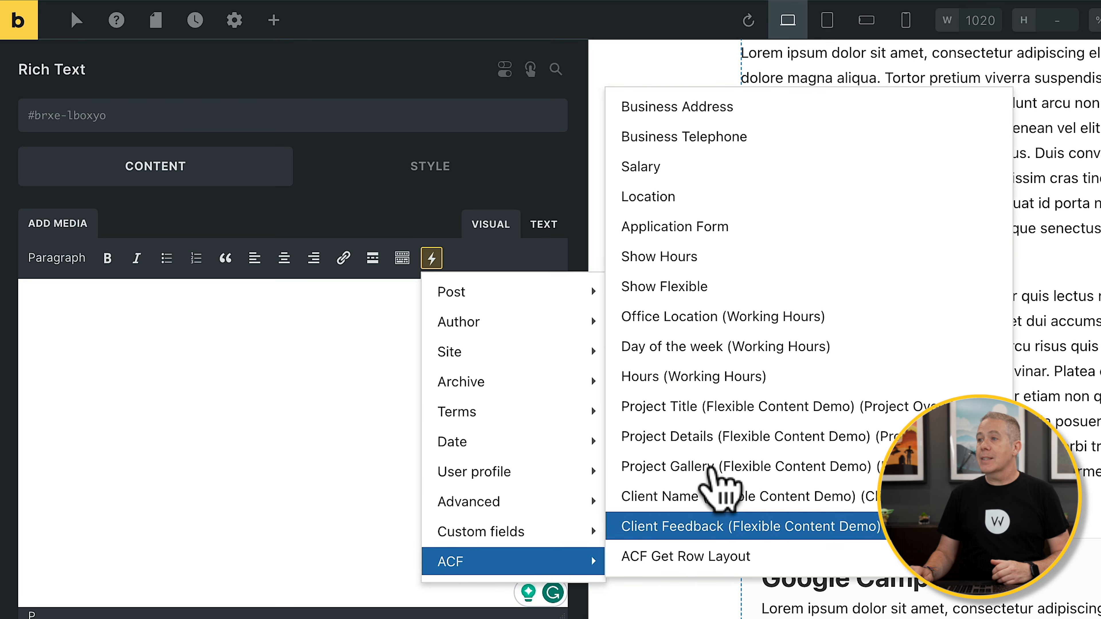
click(704, 175)
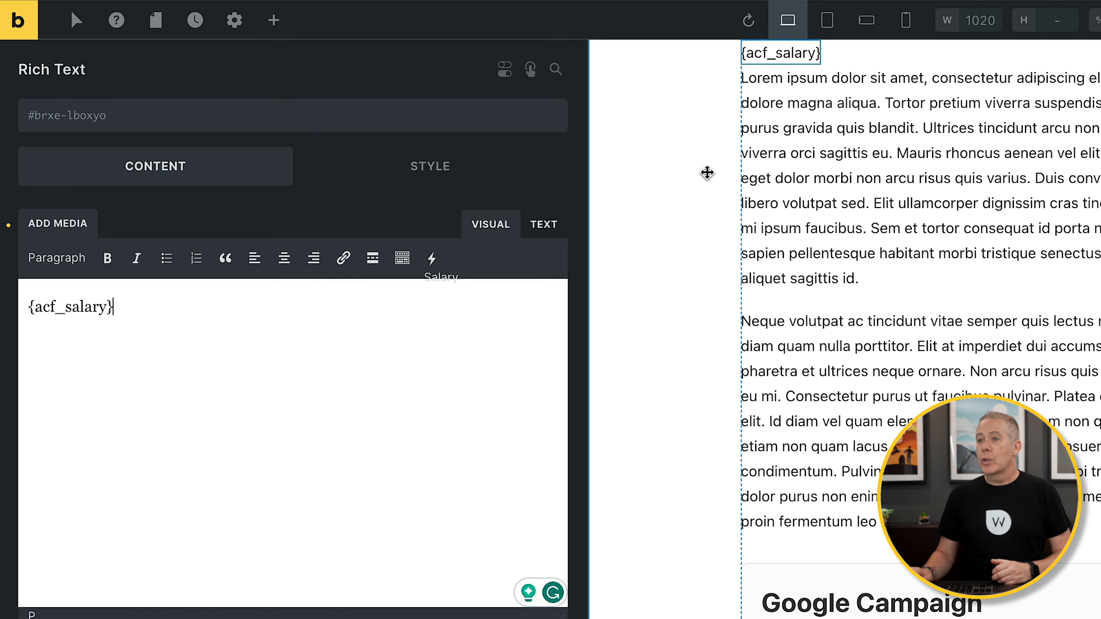
Step: Add the label "Salary: £" in front of the salary field in the Rich Text element
click(128, 313)
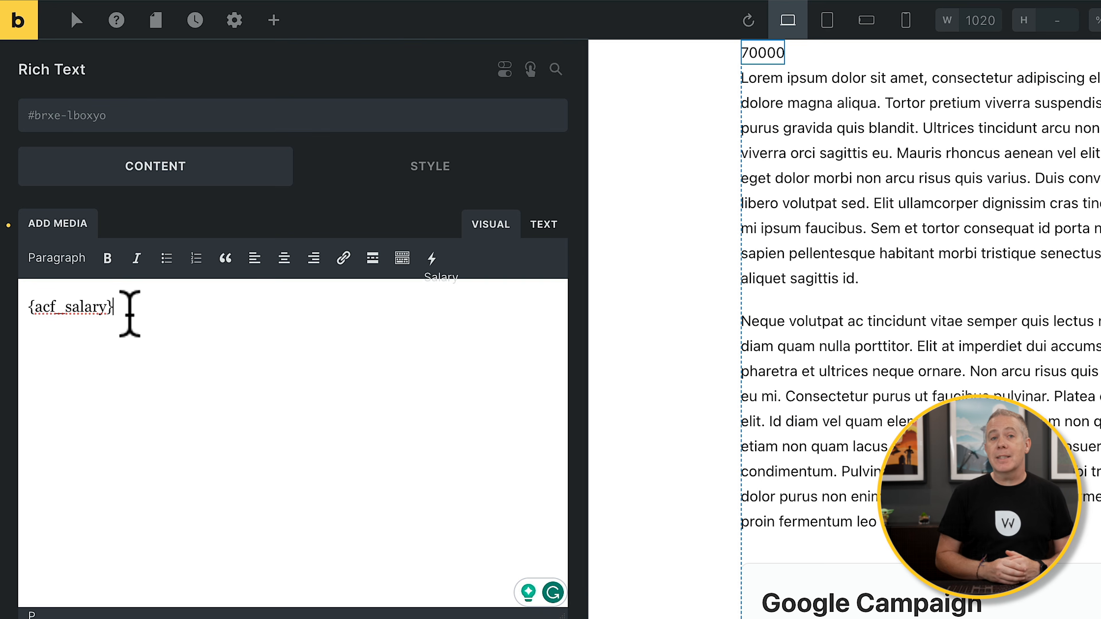
click(30, 303)
text(Salary:)
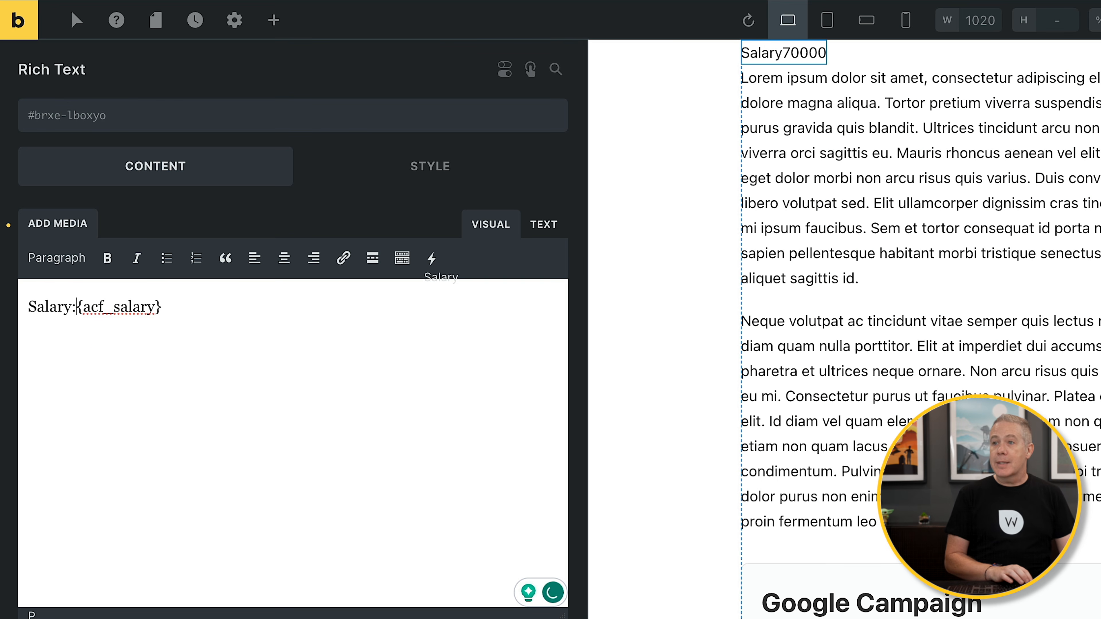
text( £)
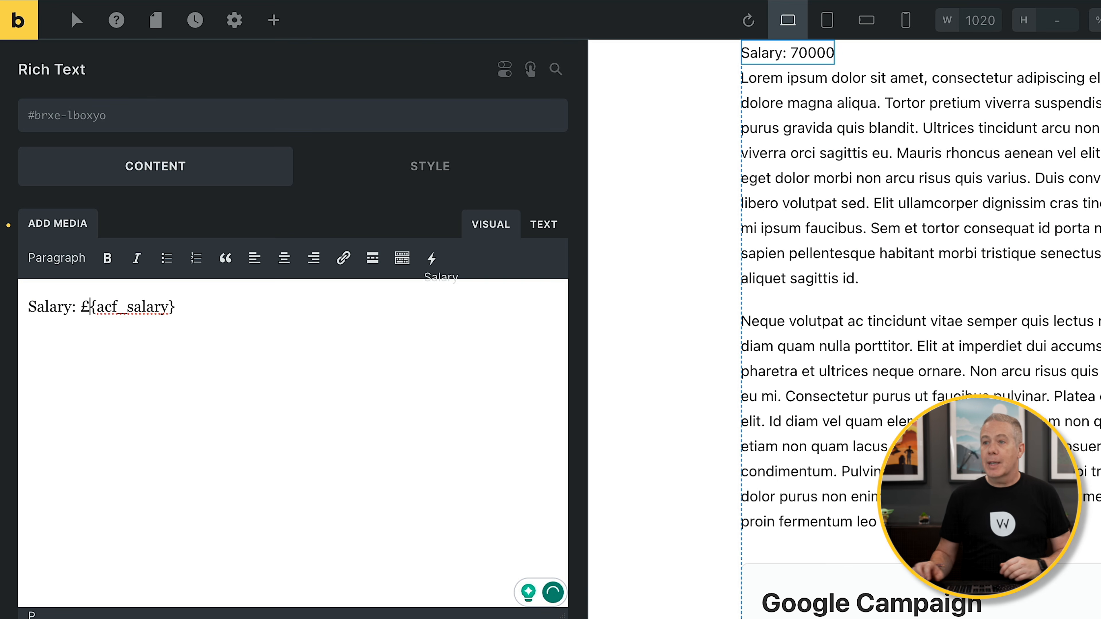
Step: Append " // Location: " after the salary field, followed by the ACF Location dynamic data field
click(189, 306)
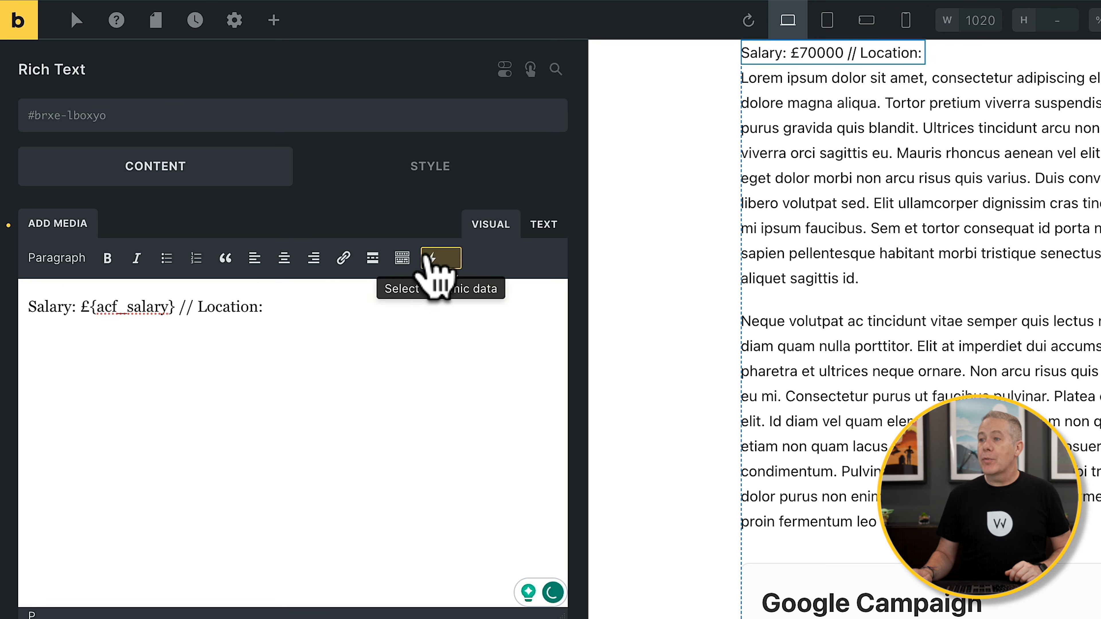
click(433, 258)
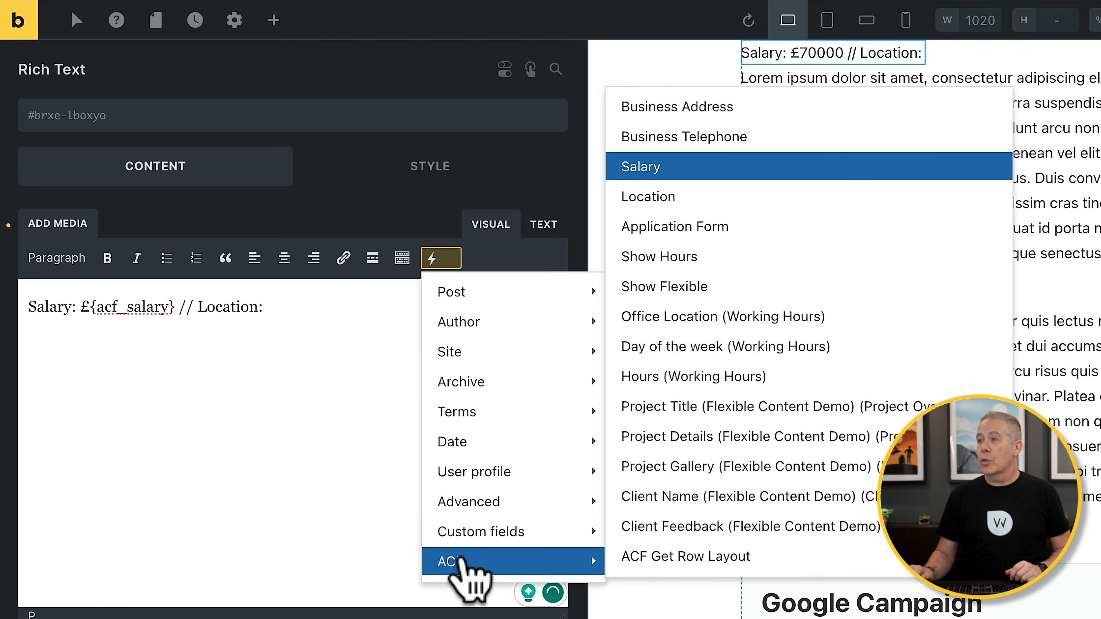
click(737, 208)
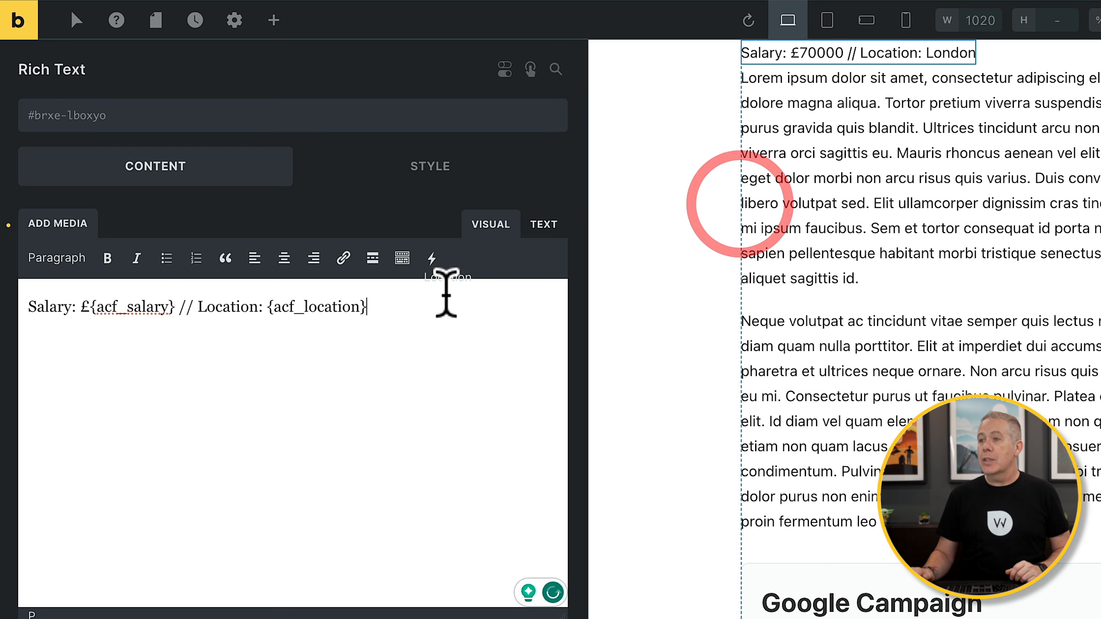
Step: Make the "Salary:" and "Location:" labels bold in the Rich Text element
drag(80, 308, 35, 307)
key(ctrl+b)
drag(282, 309, 206, 308)
key(ctrl+b)
click(422, 312)
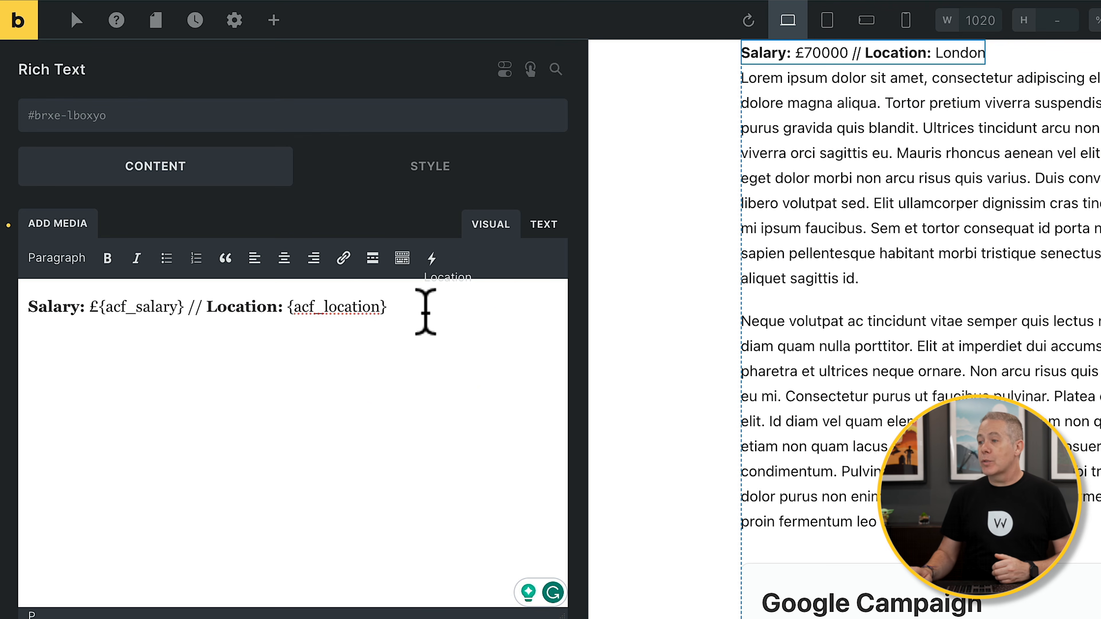
Step: Switch to the Elementor jobs template and add a Text Editor widget between the post title and the post info
scroll(1040, 393, up, 5)
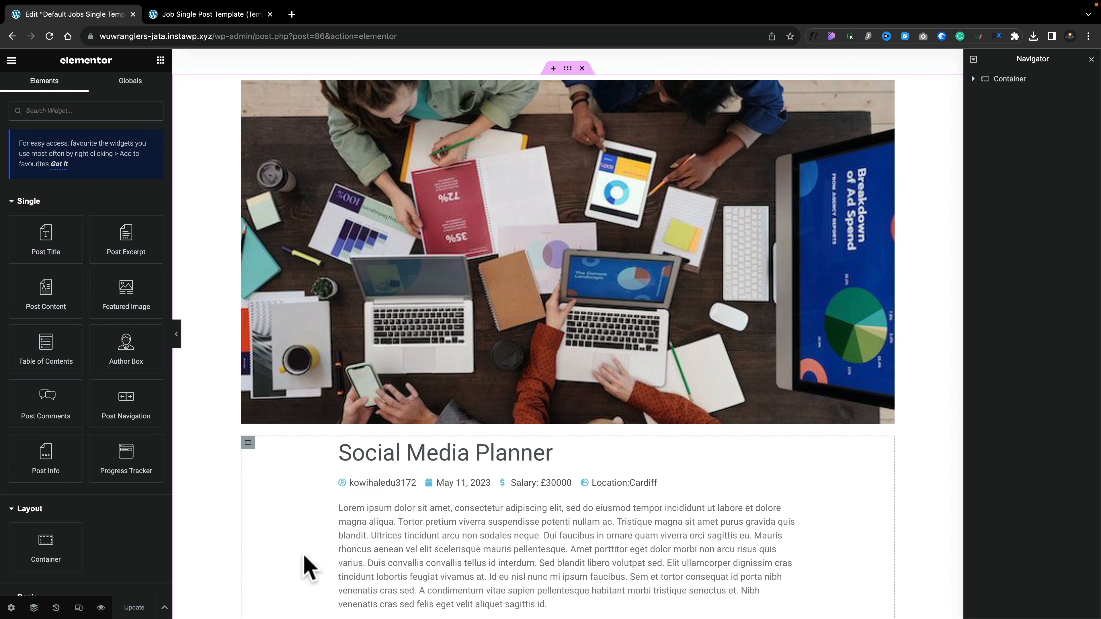
scroll(123, 368, down, 8)
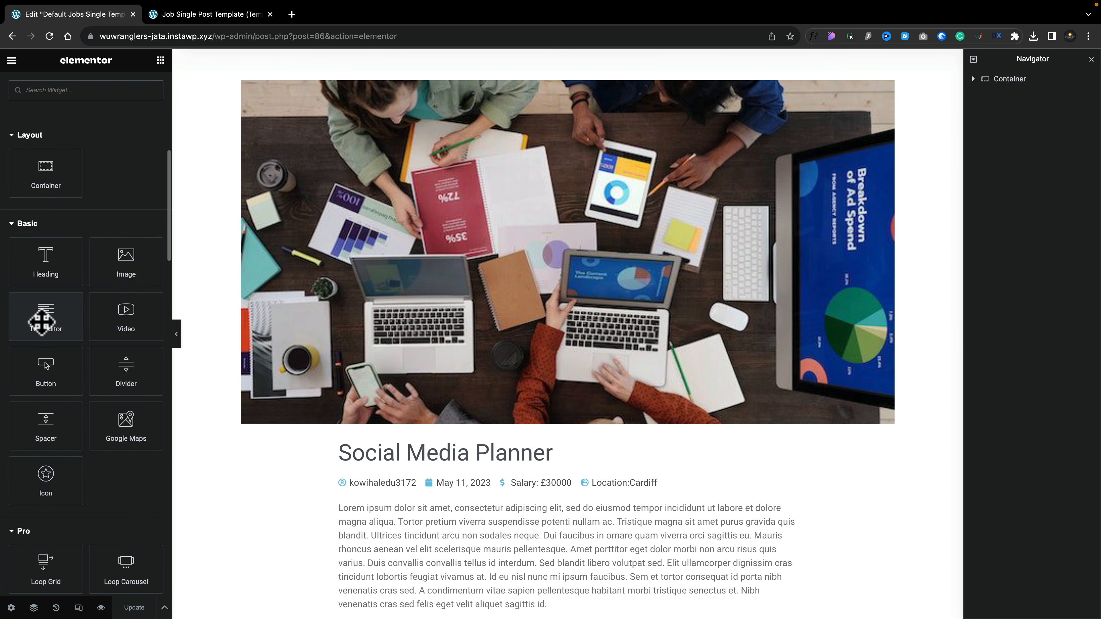
drag(42, 321, 395, 482)
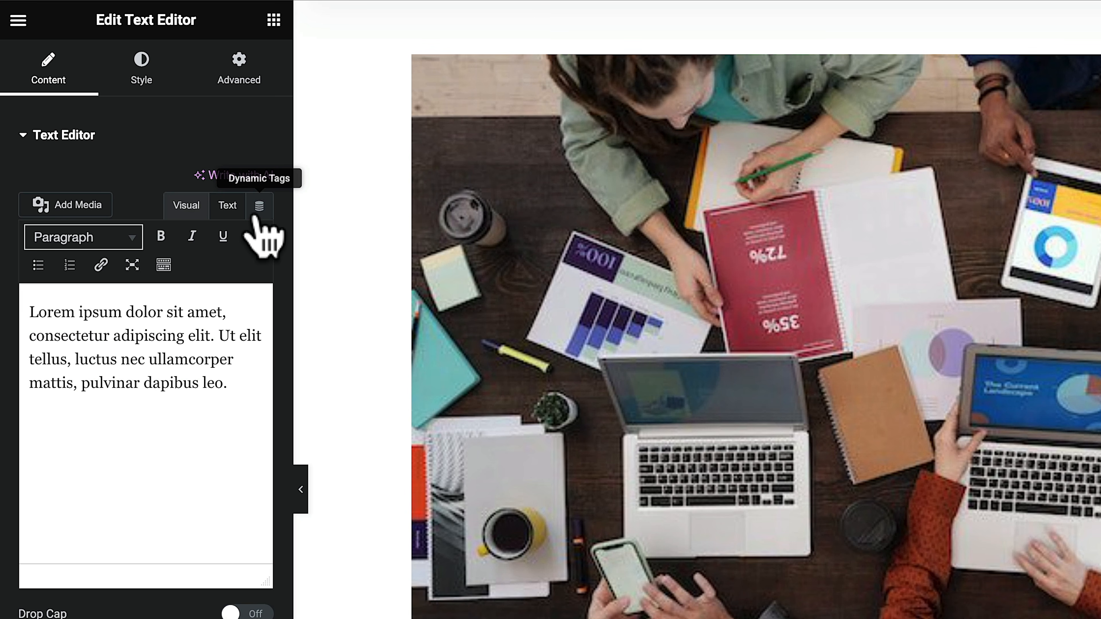
Step: Bind the Text Editor content to the ACF Field dynamic tag with the key Salary
click(257, 211)
scroll(185, 397, down, 2)
scroll(181, 389, down, 8)
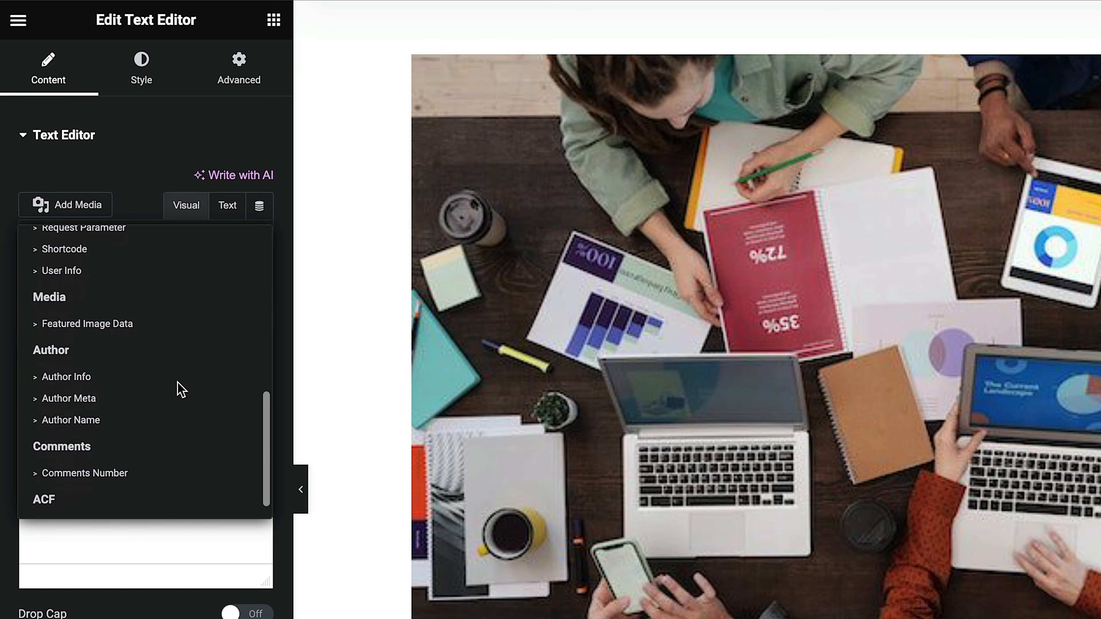
scroll(177, 385, down, 2)
click(86, 504)
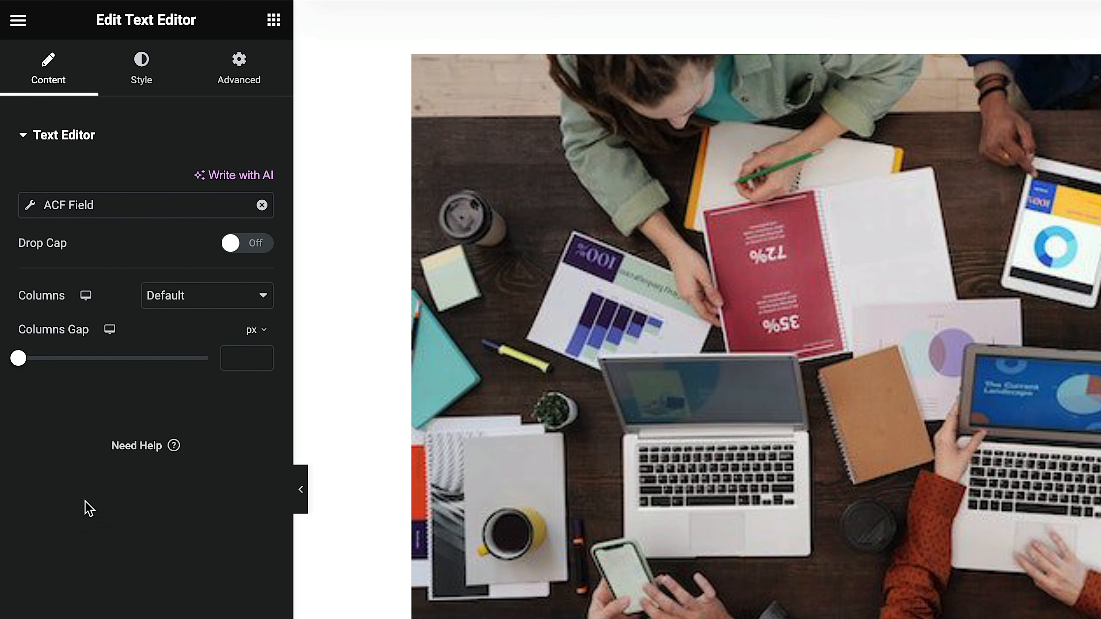
click(30, 209)
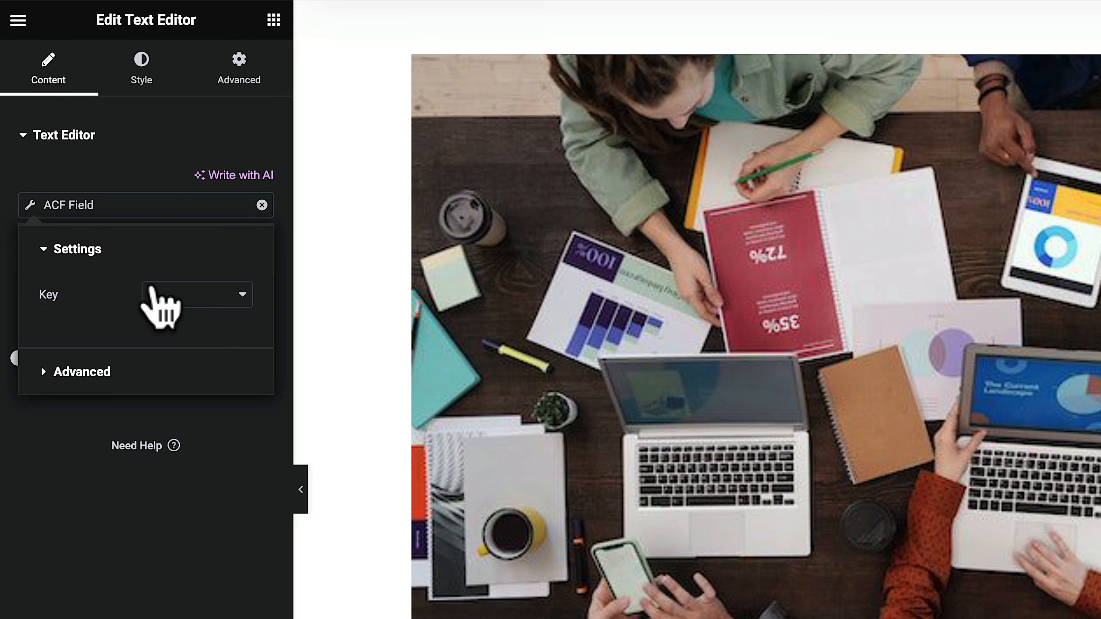
click(168, 287)
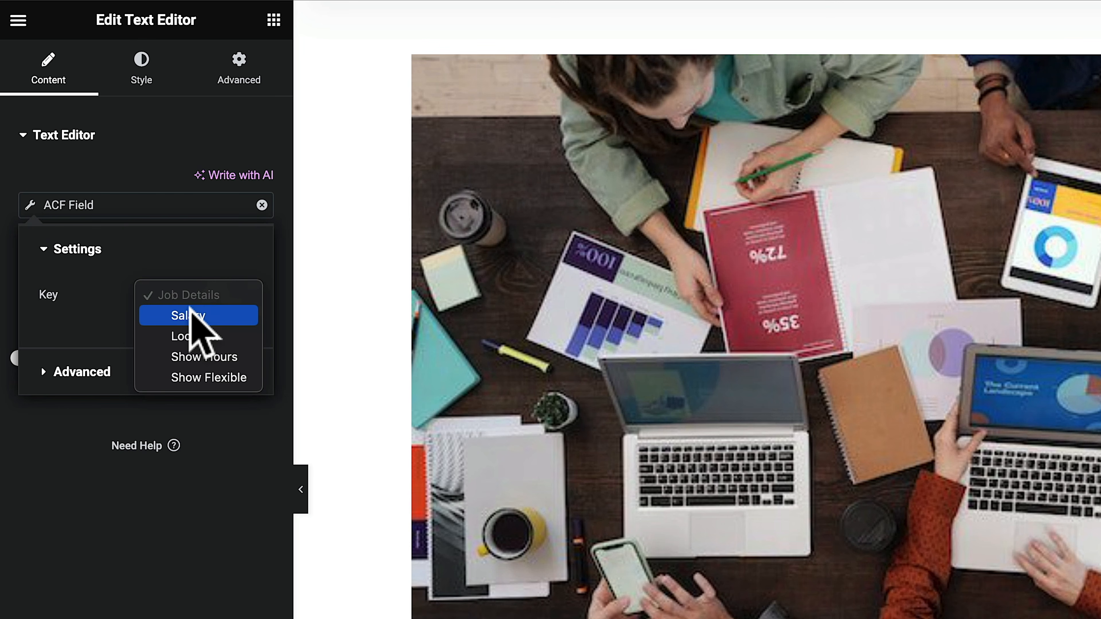
click(191, 313)
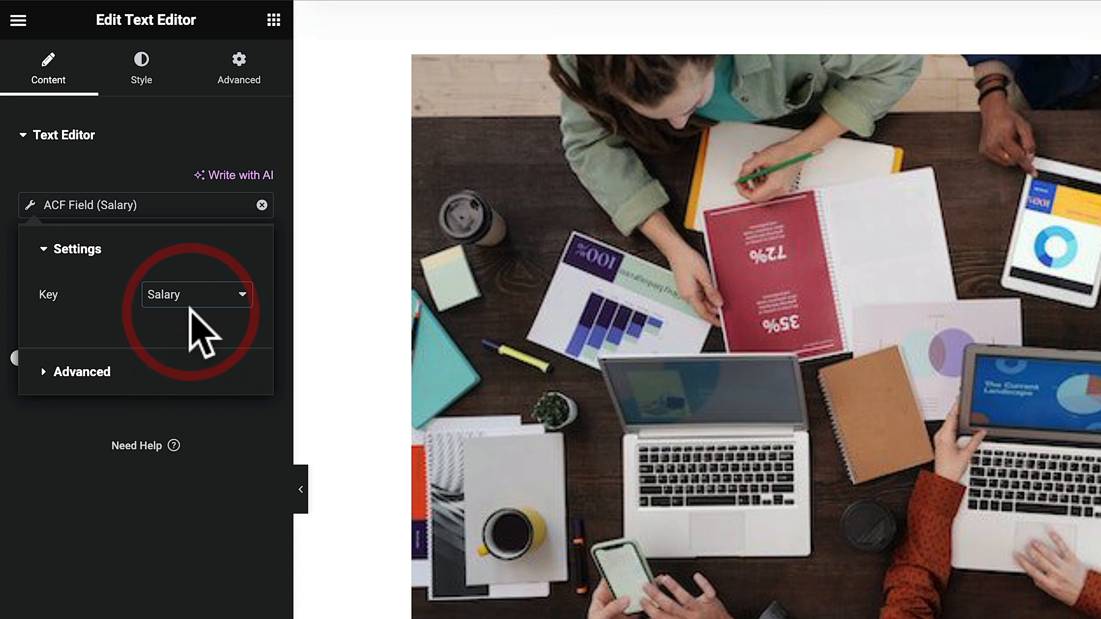
Step: Set the Before text of the Text Editor's salary field to "Salary: £"
click(108, 373)
click(160, 345)
text(Salary: £)
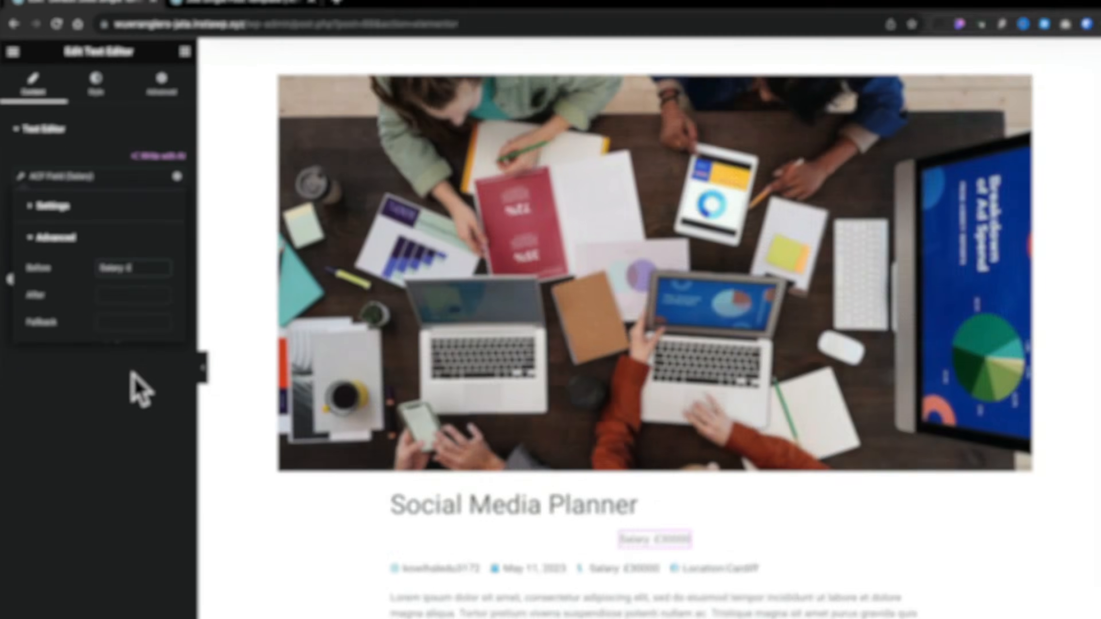
Step: Close the dynamic tag settings and delete the Text Editor widget from the template
click(196, 500)
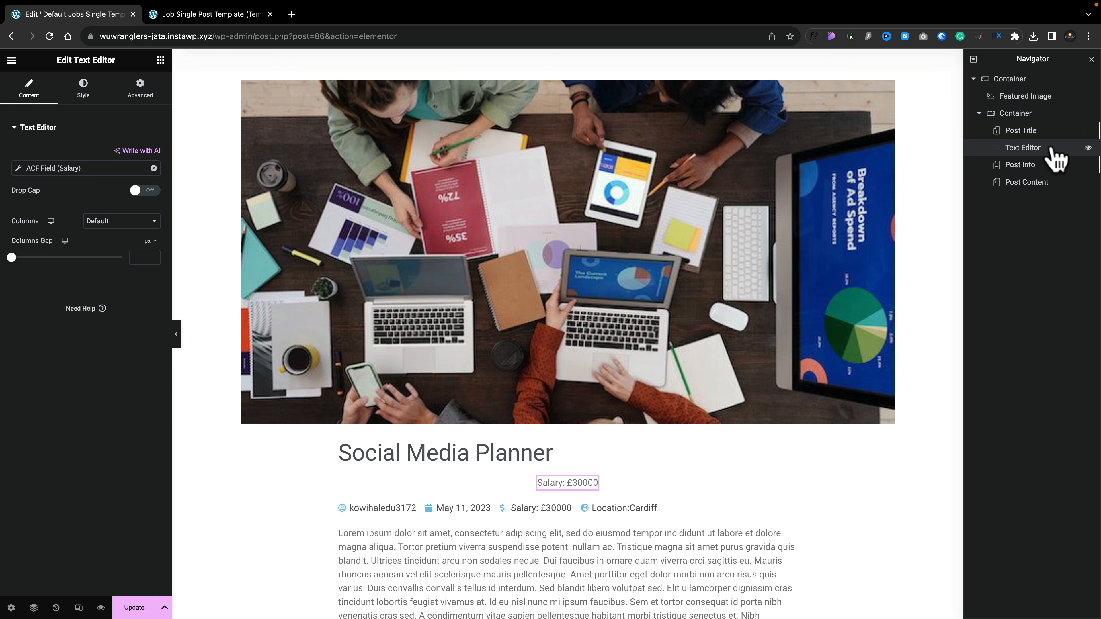
key(Delete)
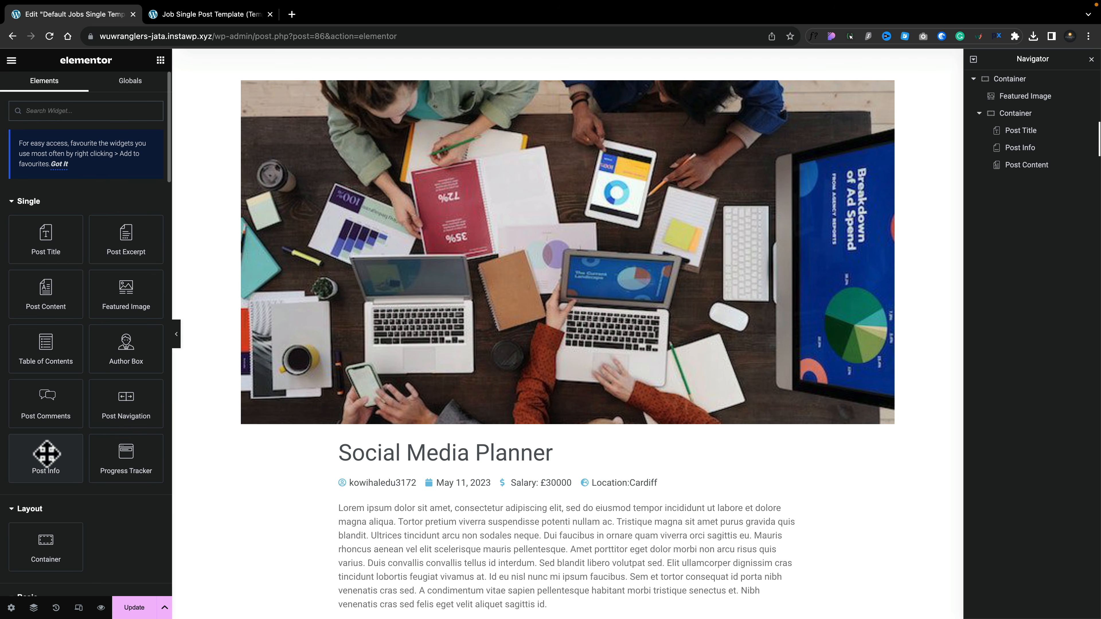
Step: Add a Post Info widget to the template beside the post title and set its layout to Inline
drag(47, 453, 396, 467)
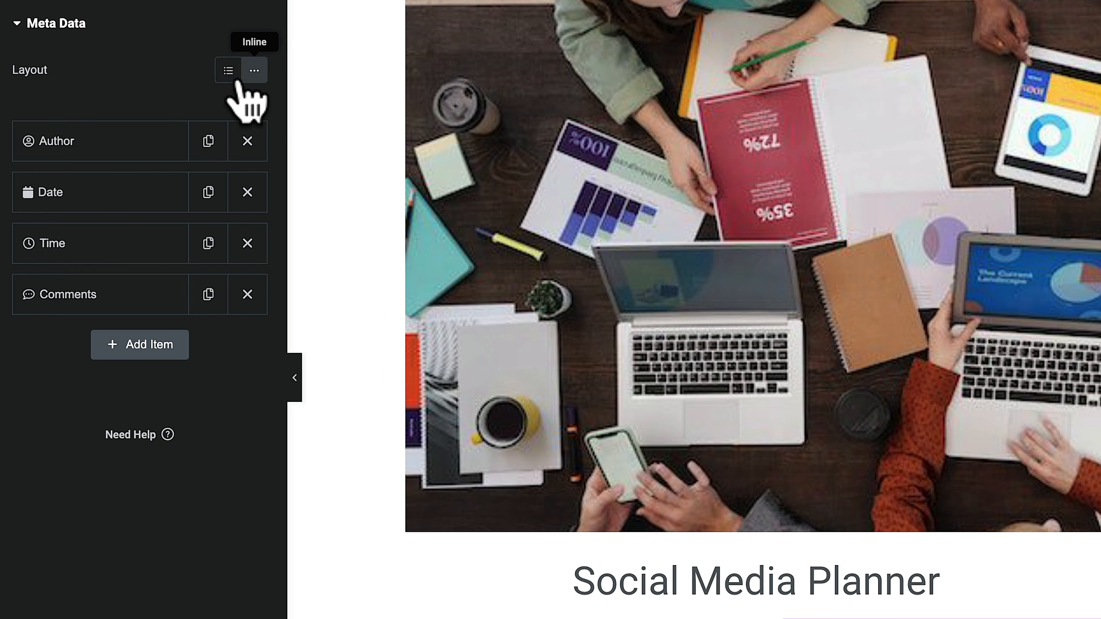
click(218, 76)
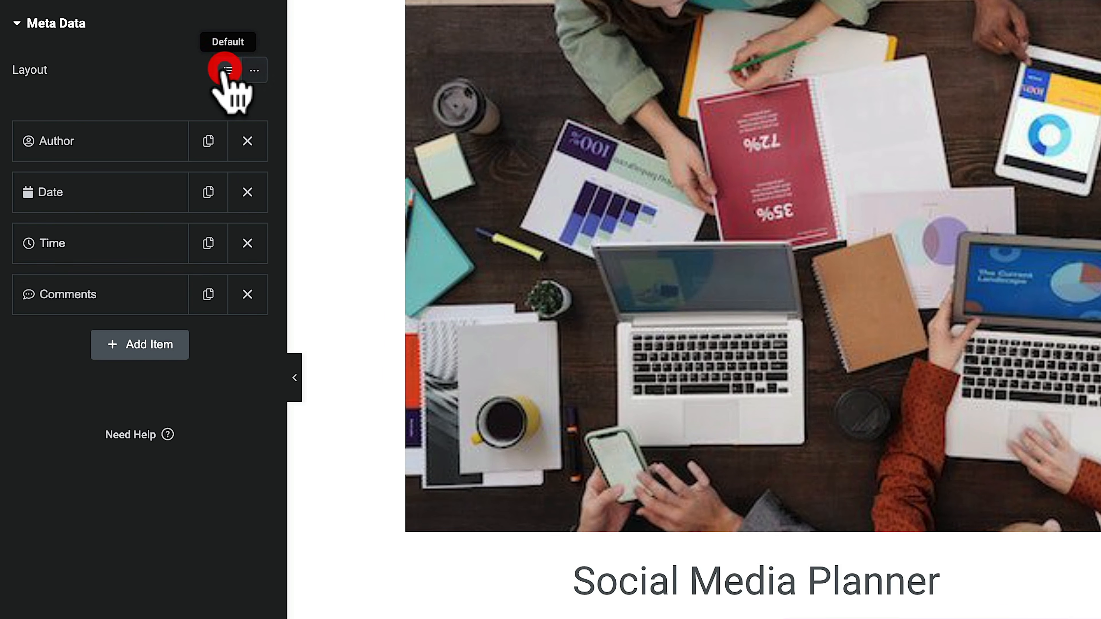
click(254, 72)
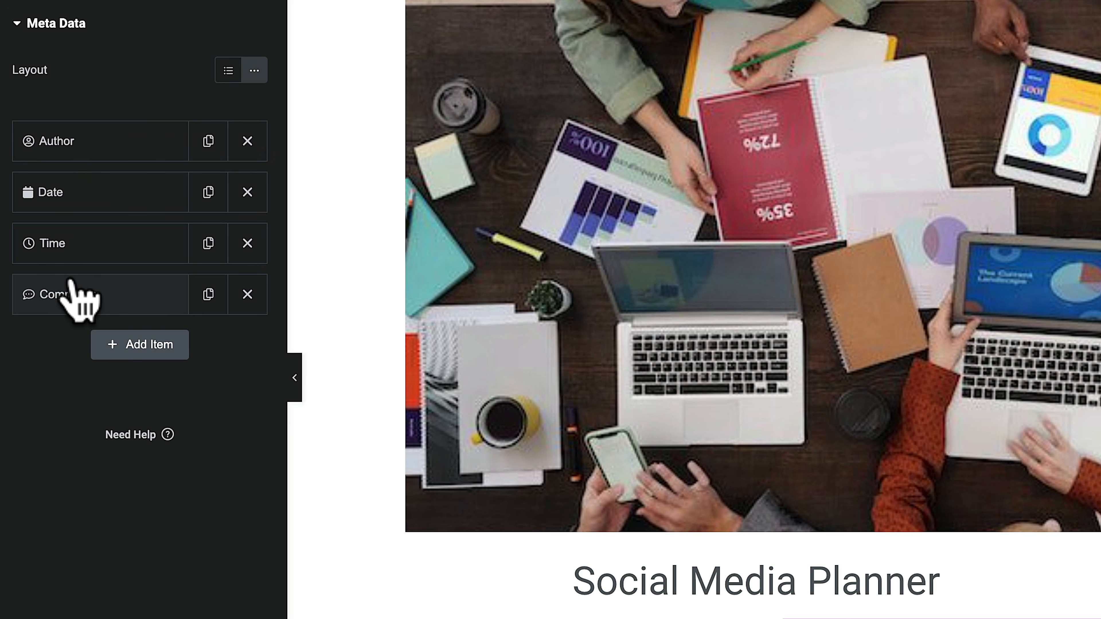
Step: Remove the Comments item from the new Post Info widget and change the Time item's type to Custom
click(247, 295)
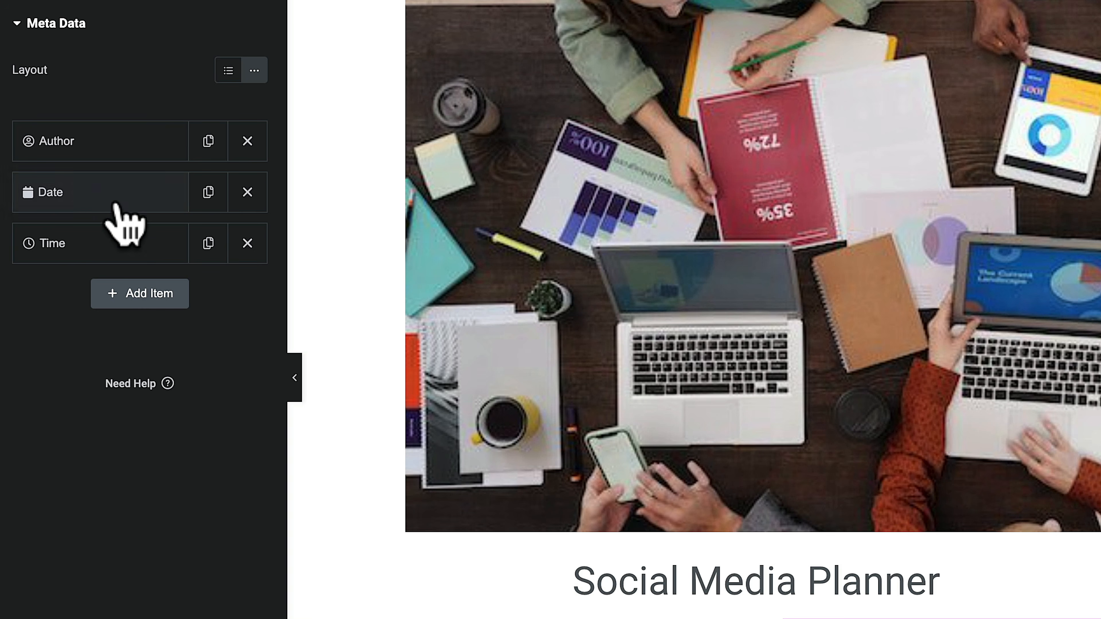
click(109, 245)
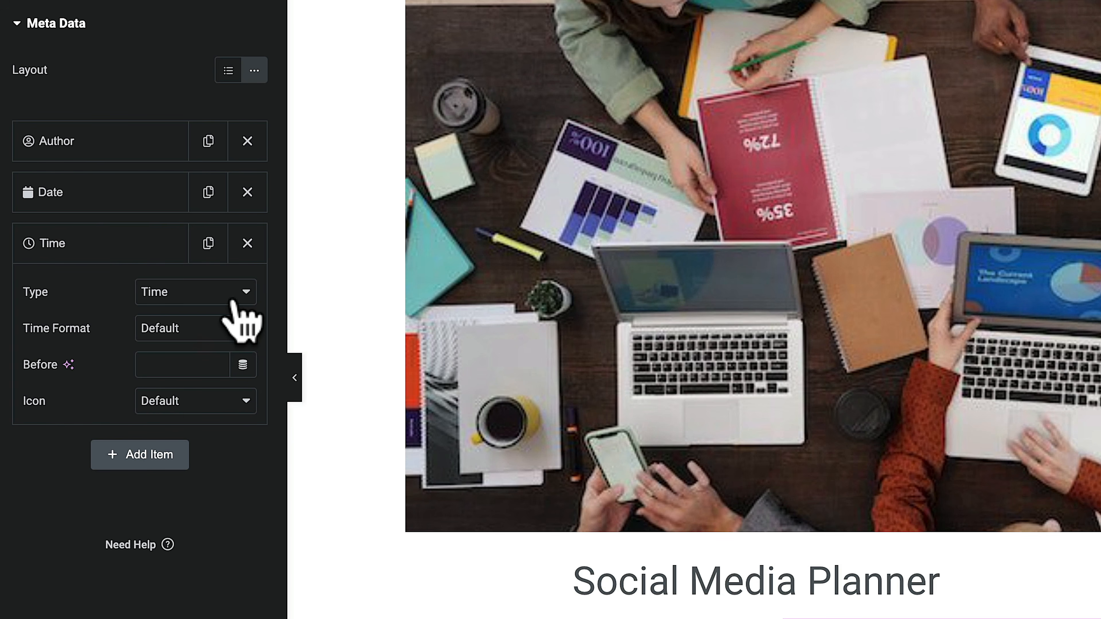
click(233, 291)
click(204, 344)
Step: Bind the Custom item to the ACF Field dynamic tag with the key Salary
click(242, 352)
scroll(149, 512, down, 10)
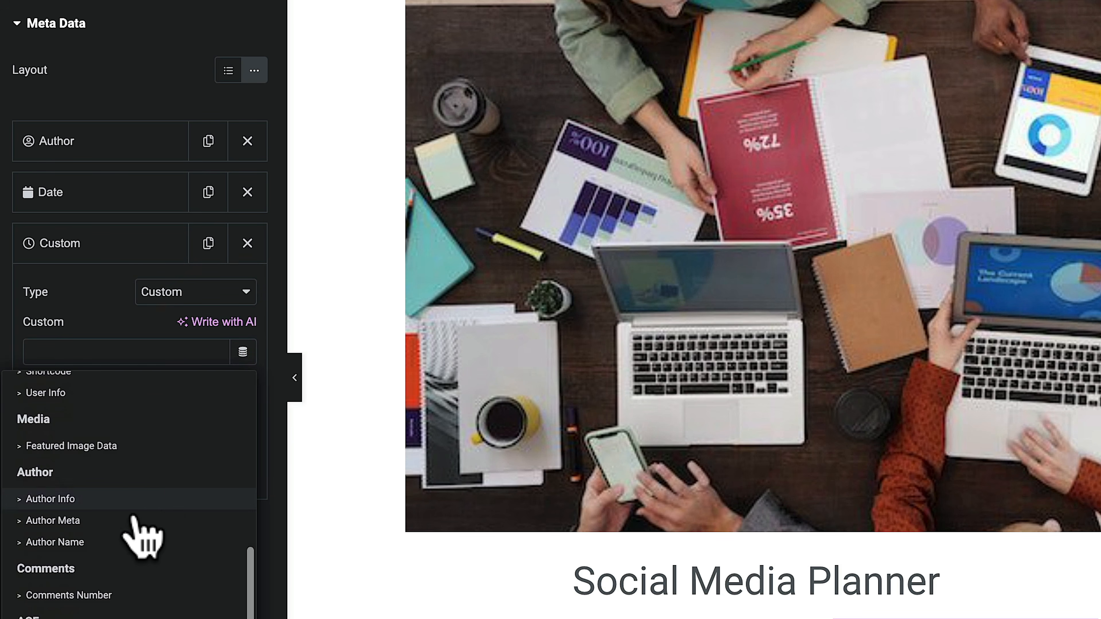
click(72, 618)
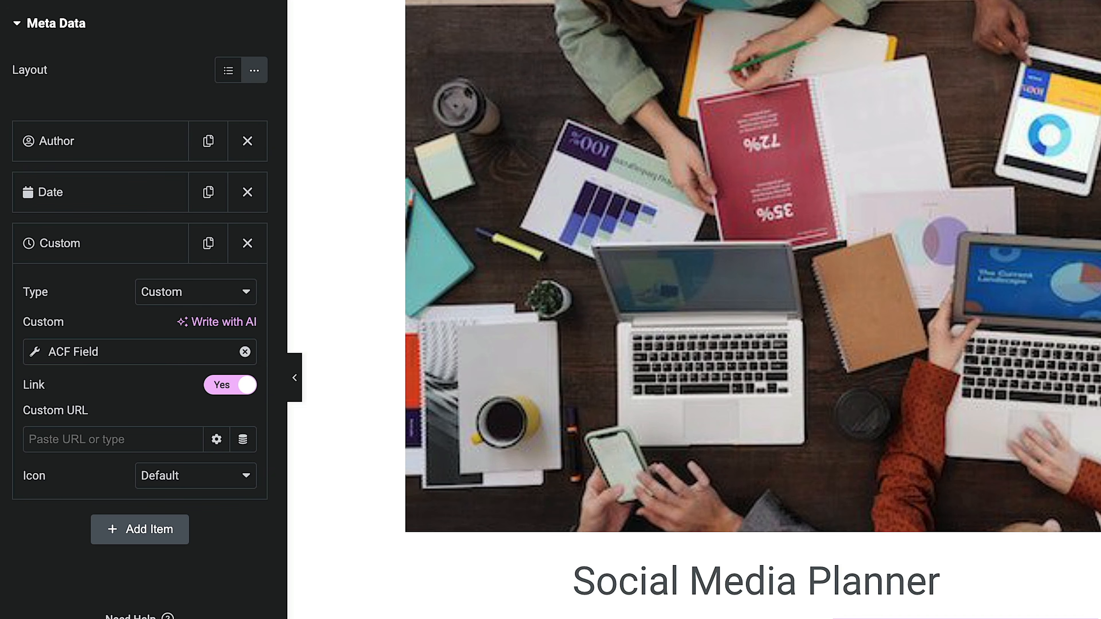
click(35, 352)
click(173, 443)
click(178, 459)
Step: Add "Salary" as the Before text of the ACF Field tag and set the Custom item's icon to None
click(106, 520)
click(165, 496)
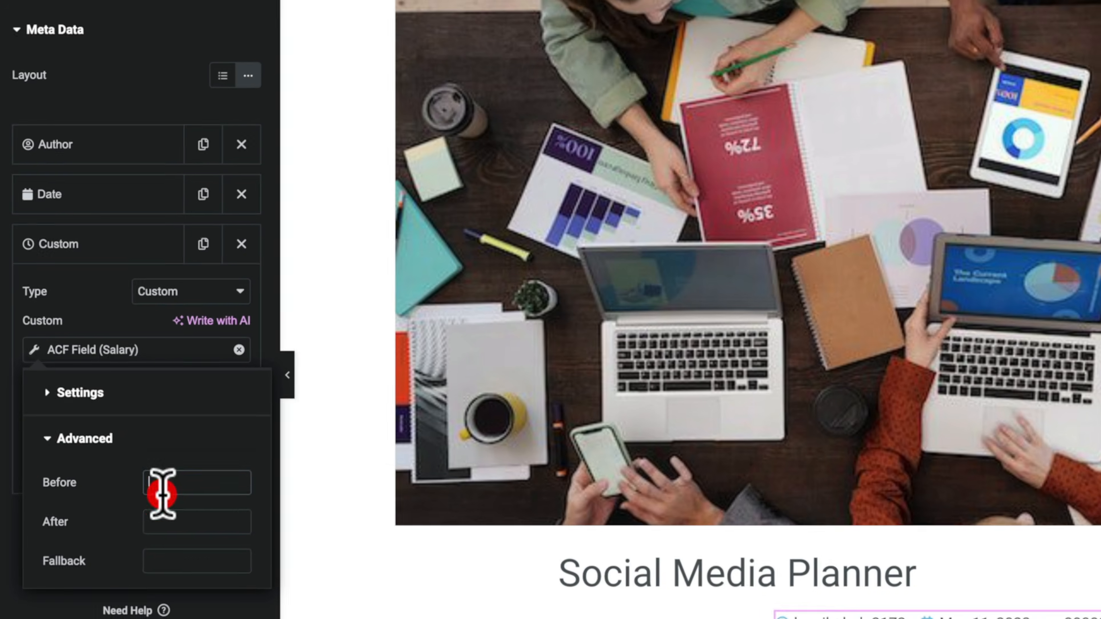
click(93, 299)
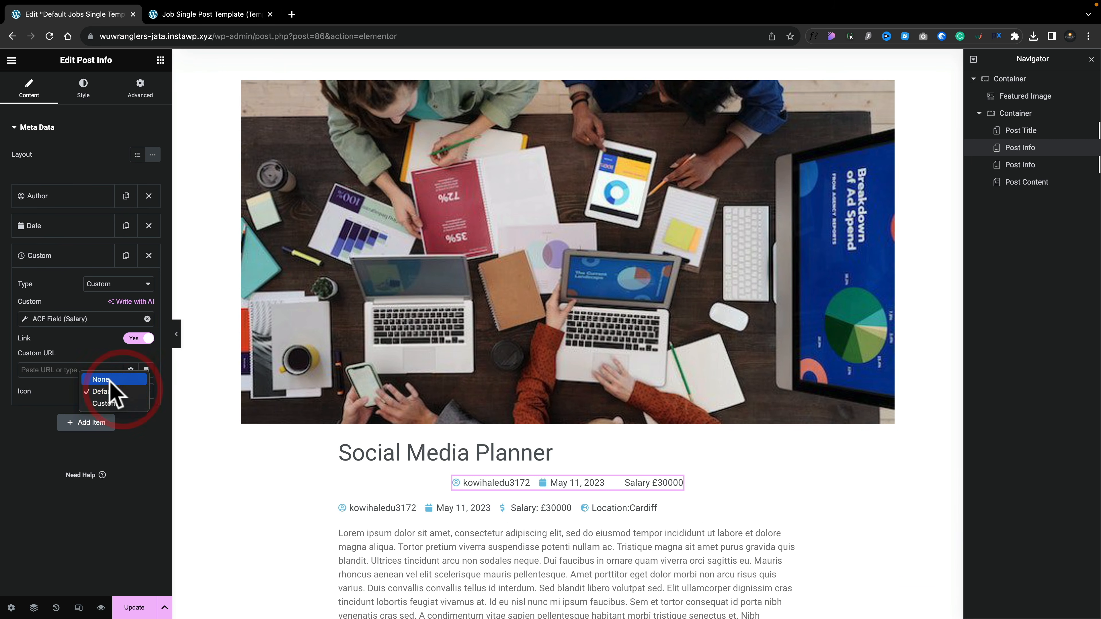
click(110, 380)
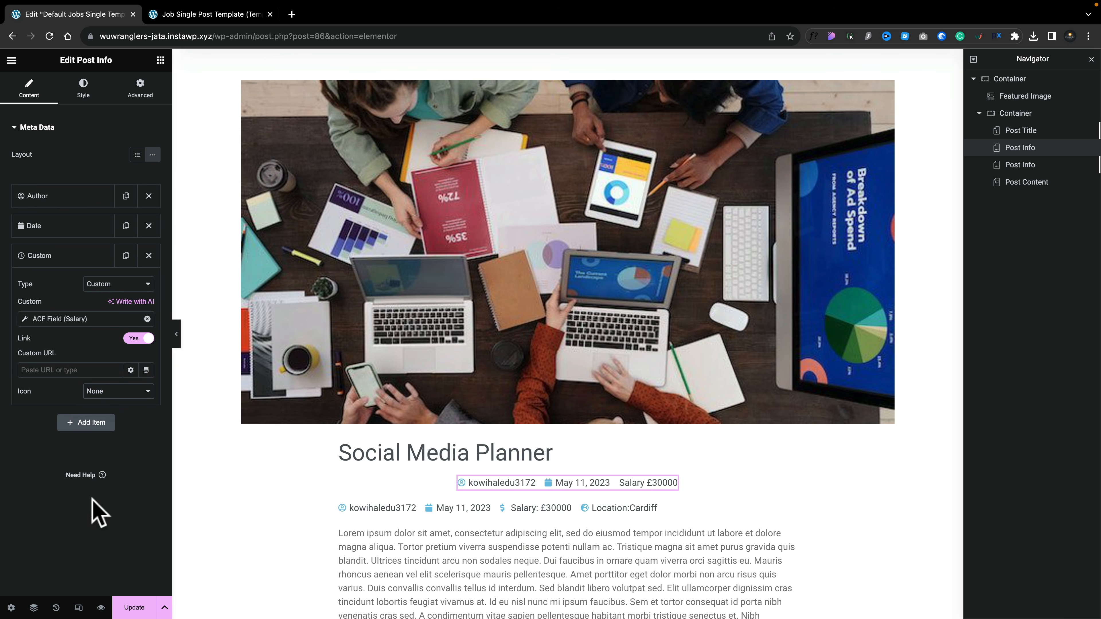
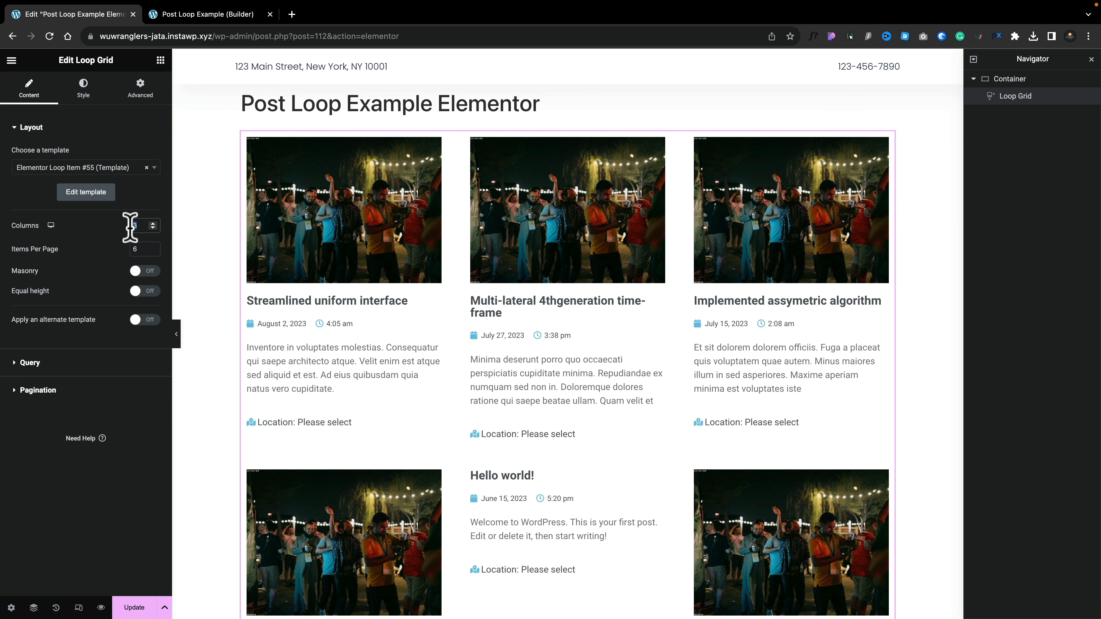
Step: Configure the Loop Grid layout with 2 columns, 4 items per page, Masonry off and Equal height on
text(2)
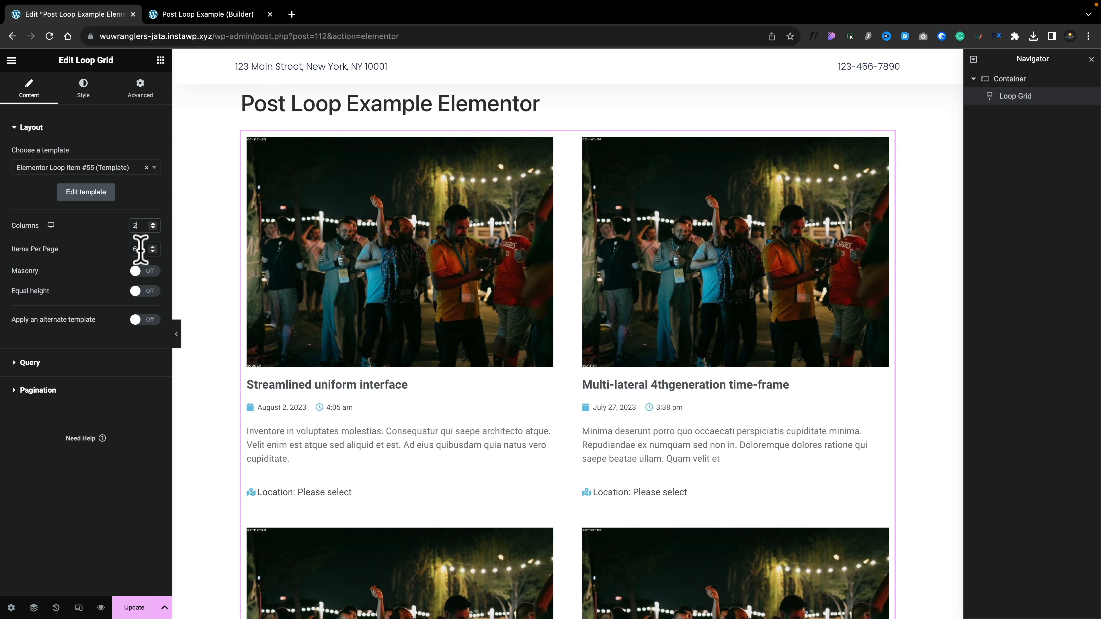
text(4)
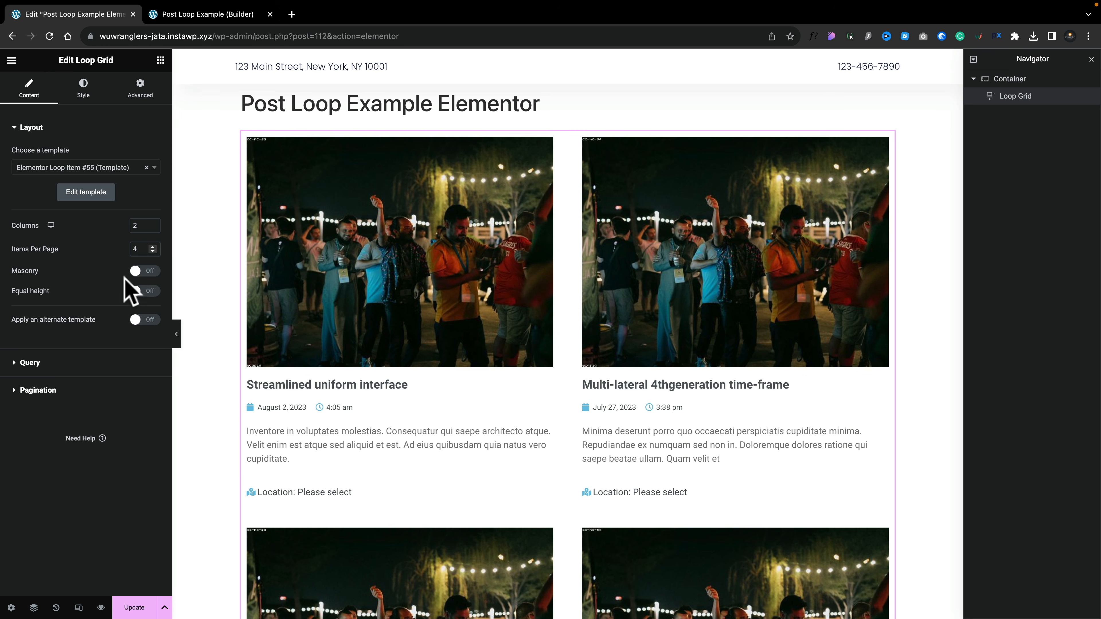
click(152, 270)
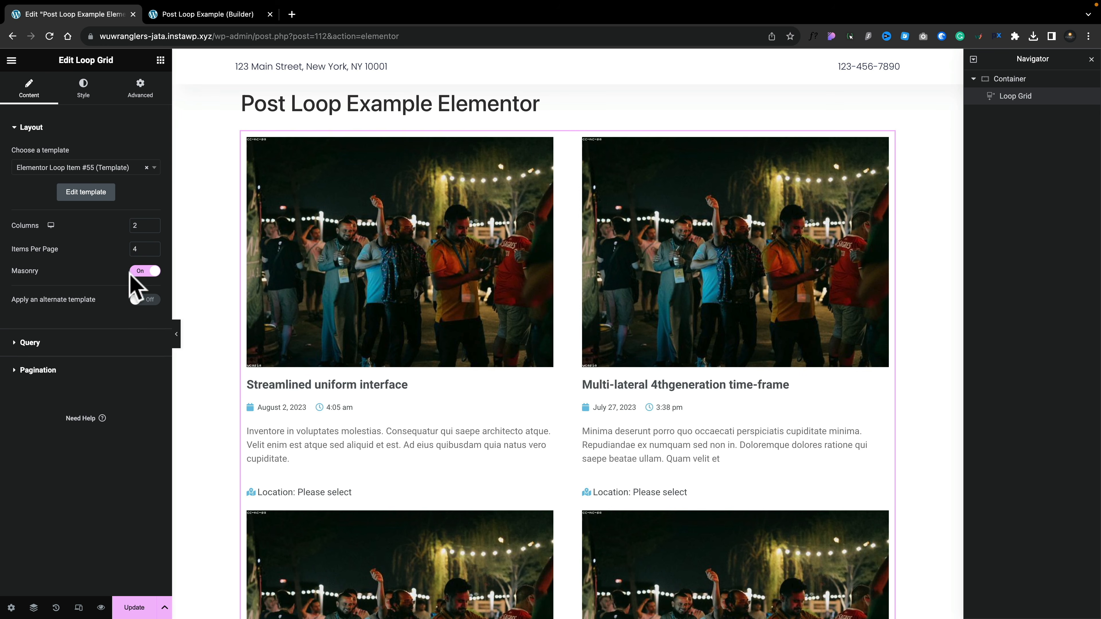
click(138, 271)
click(153, 291)
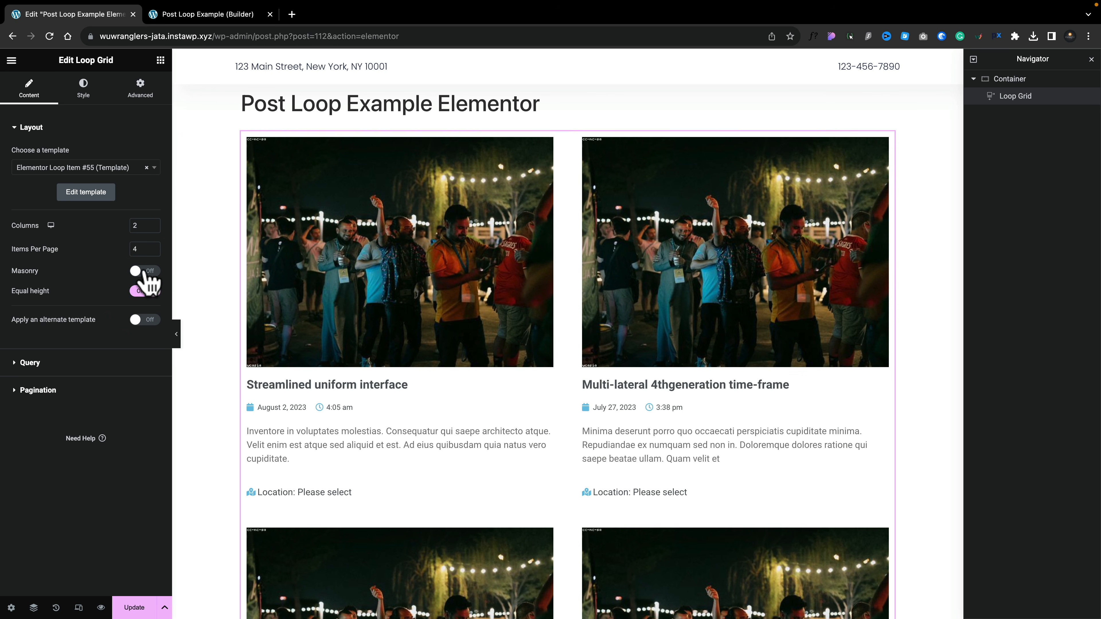
Step: Set the Loop Grid's query source to Jobs and open its loop item template for editing, saving the page changes
click(45, 365)
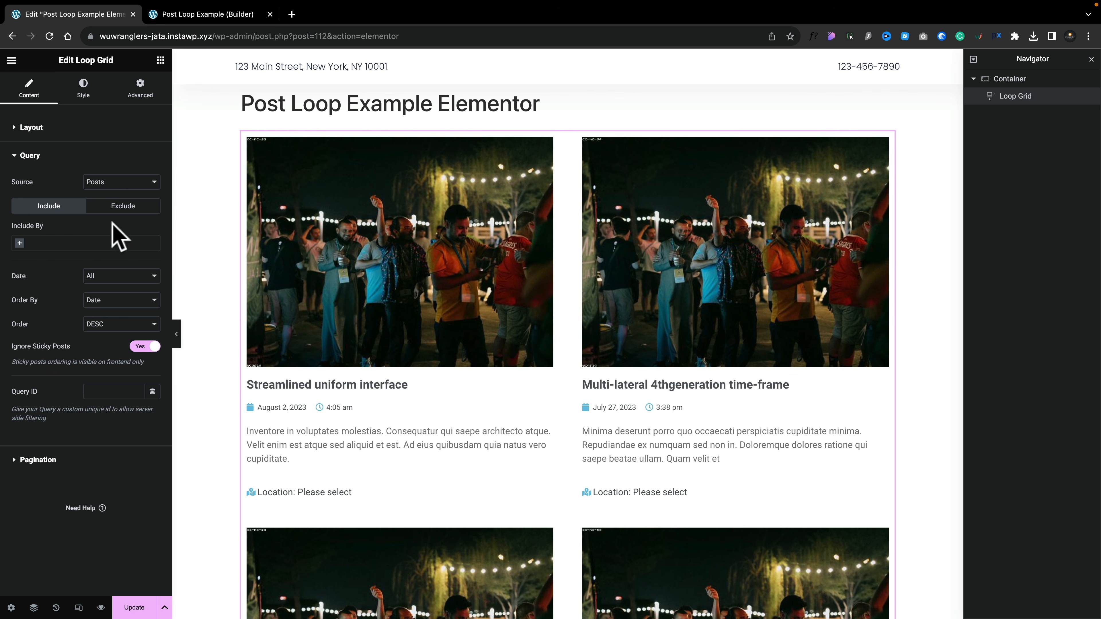
click(121, 182)
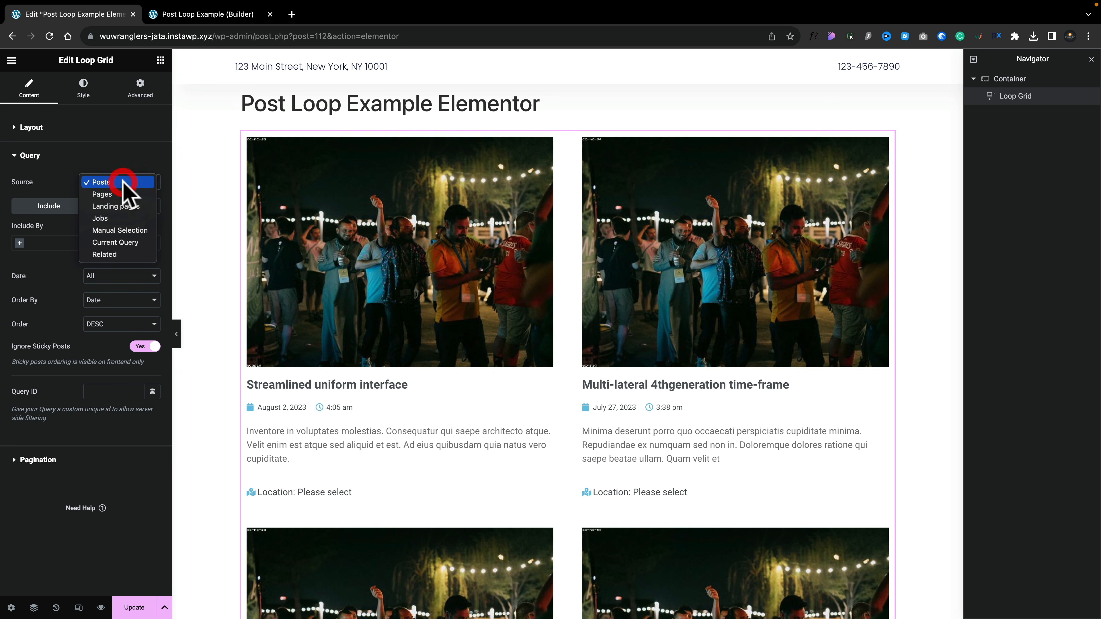
click(118, 217)
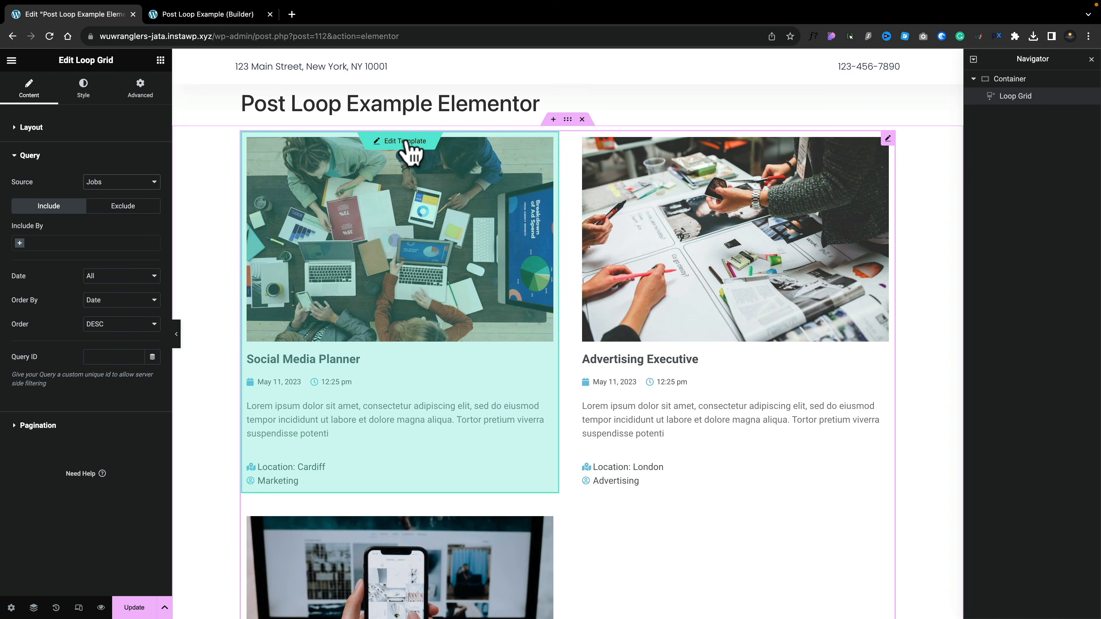
click(407, 140)
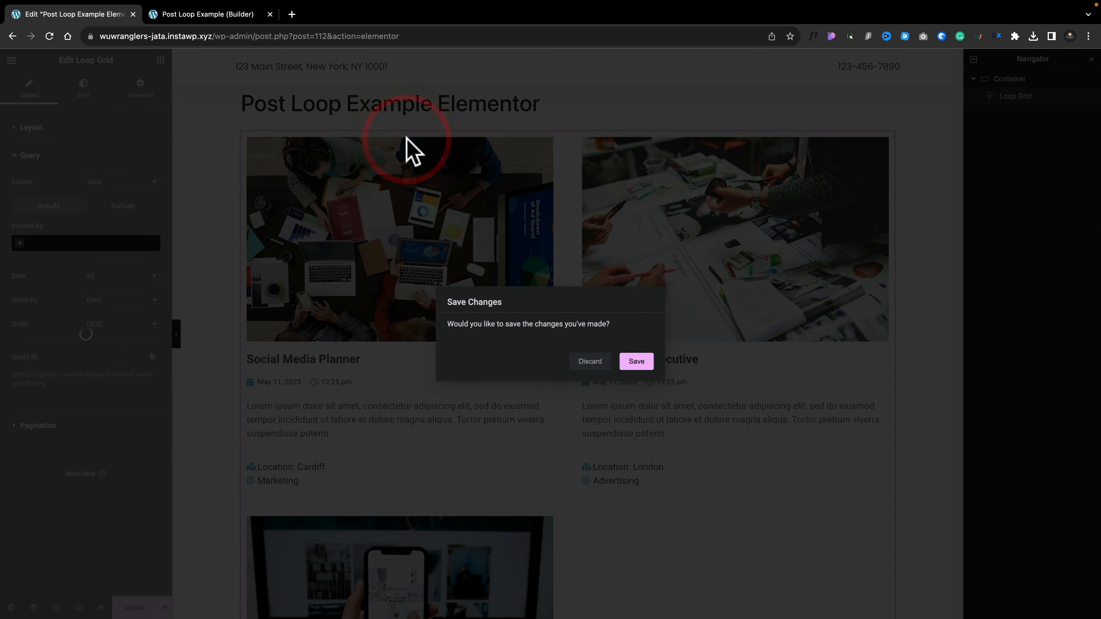
click(635, 360)
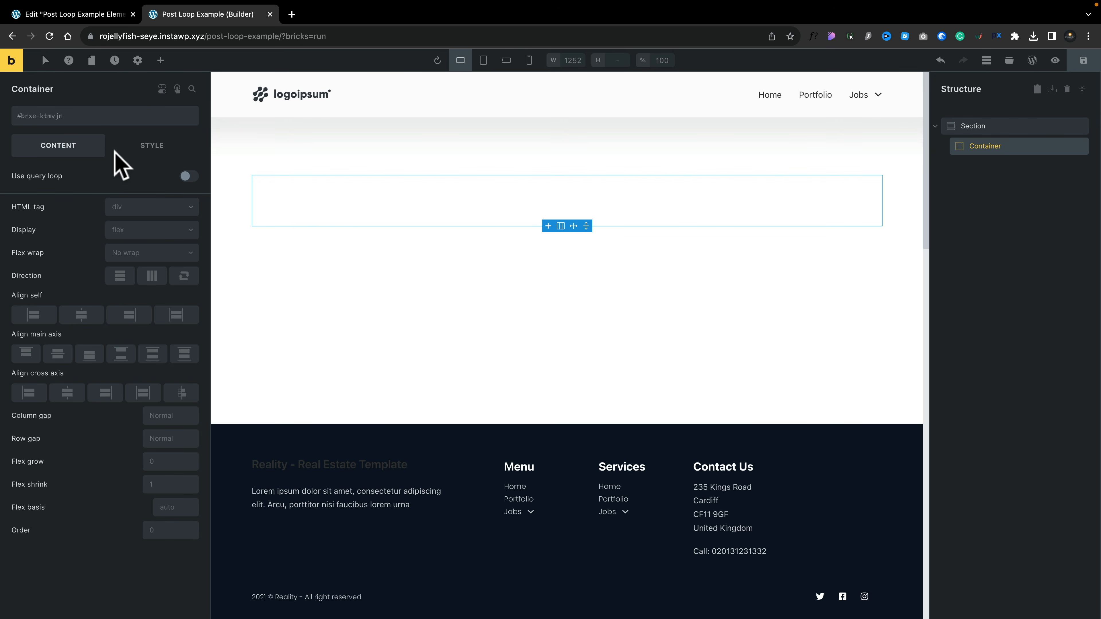
Step: Add a Posts element inside the empty container on the Bricks page and open its settings
click(161, 60)
click(99, 91)
text(post)
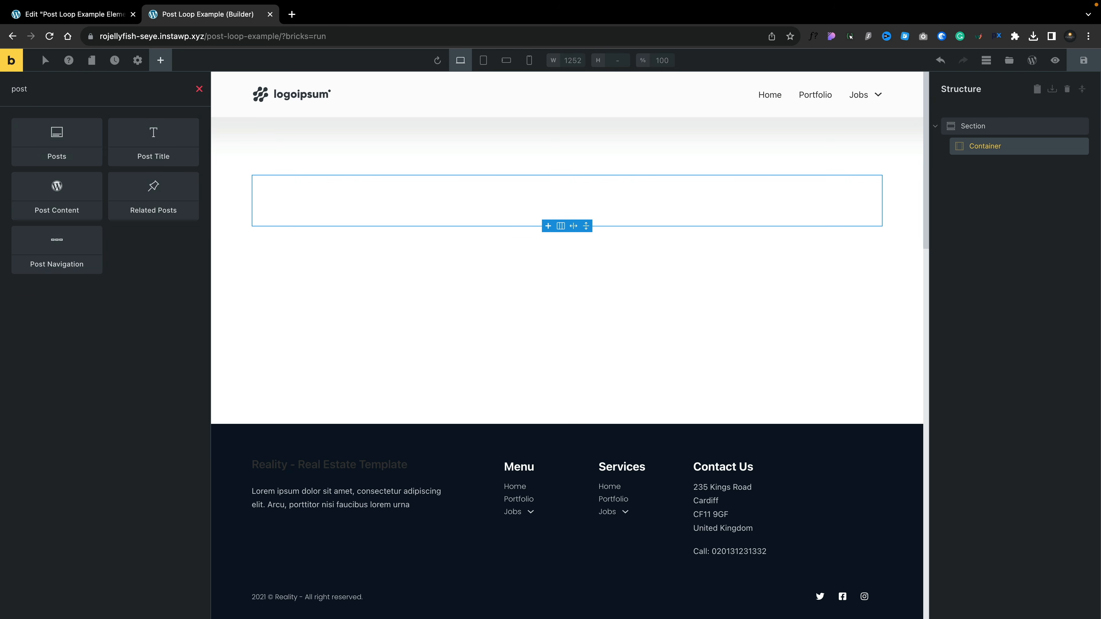
click(56, 140)
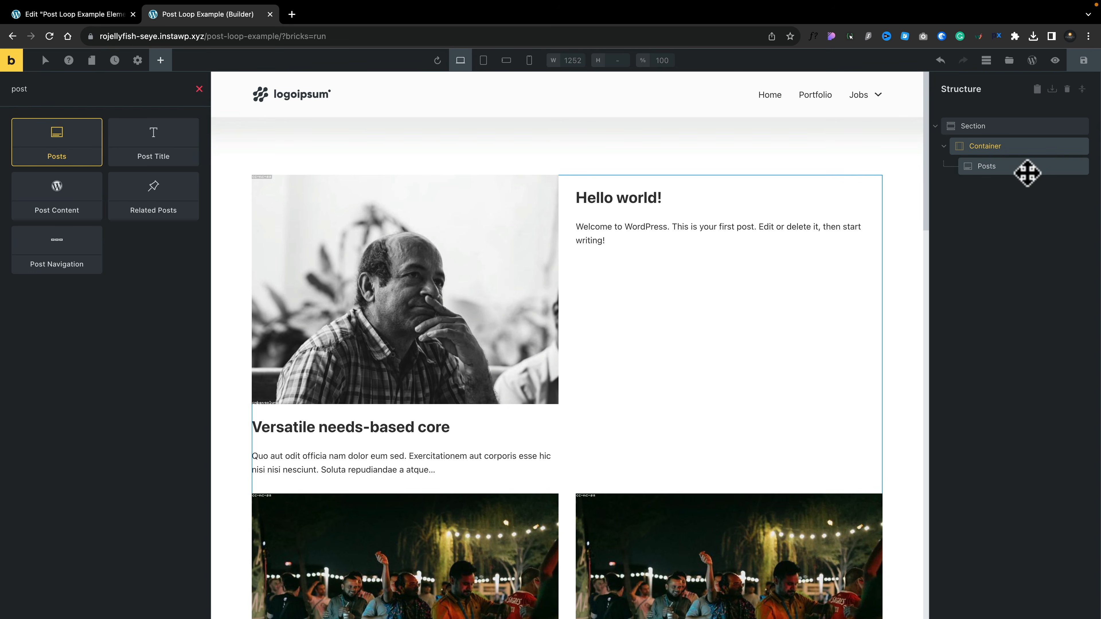
click(1026, 172)
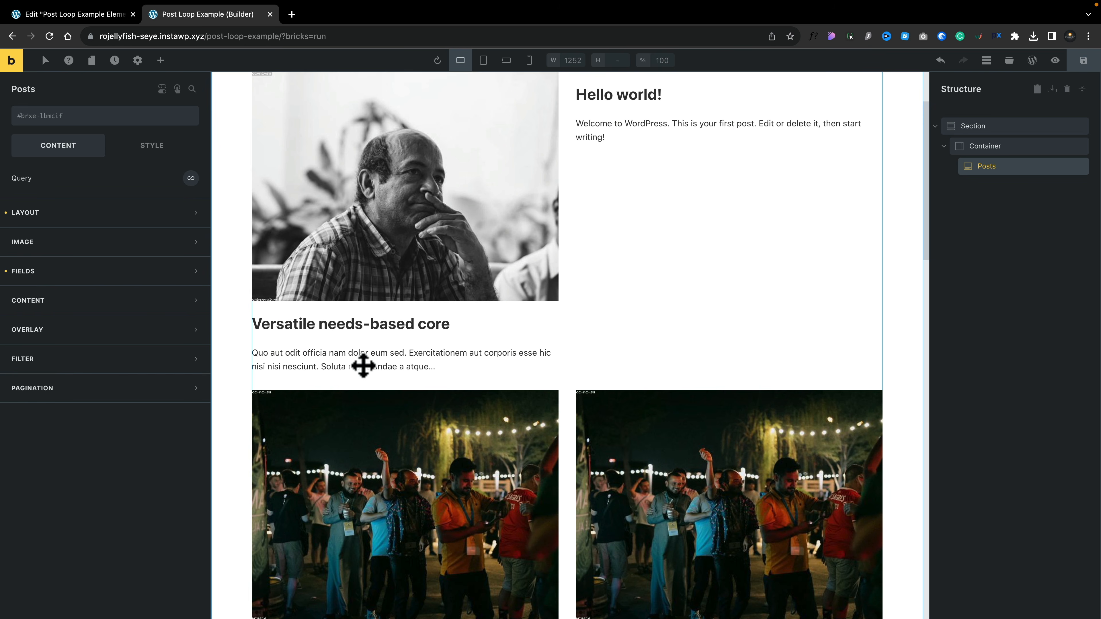
Step: Look through the Posts element's layout options and try First post full width, switching it back off
click(980, 166)
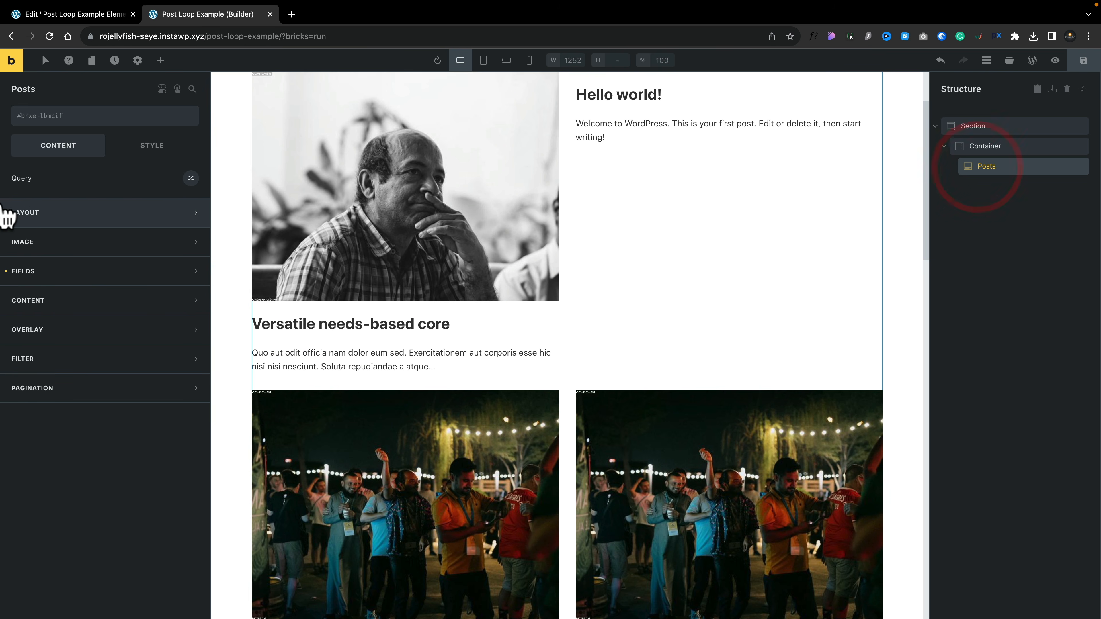
click(96, 216)
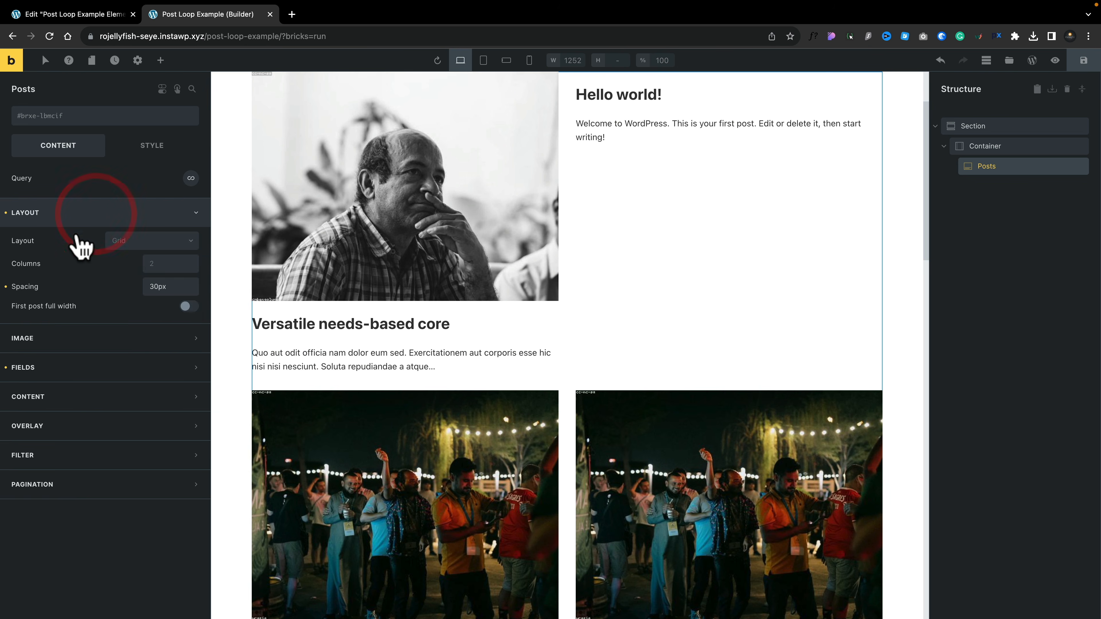
click(153, 243)
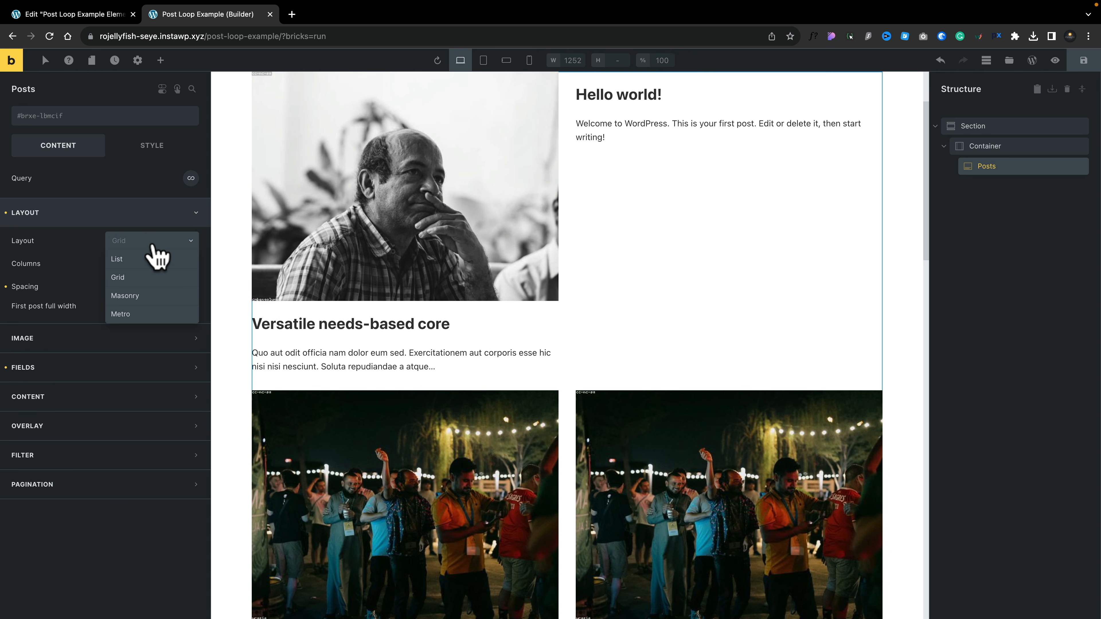
click(174, 263)
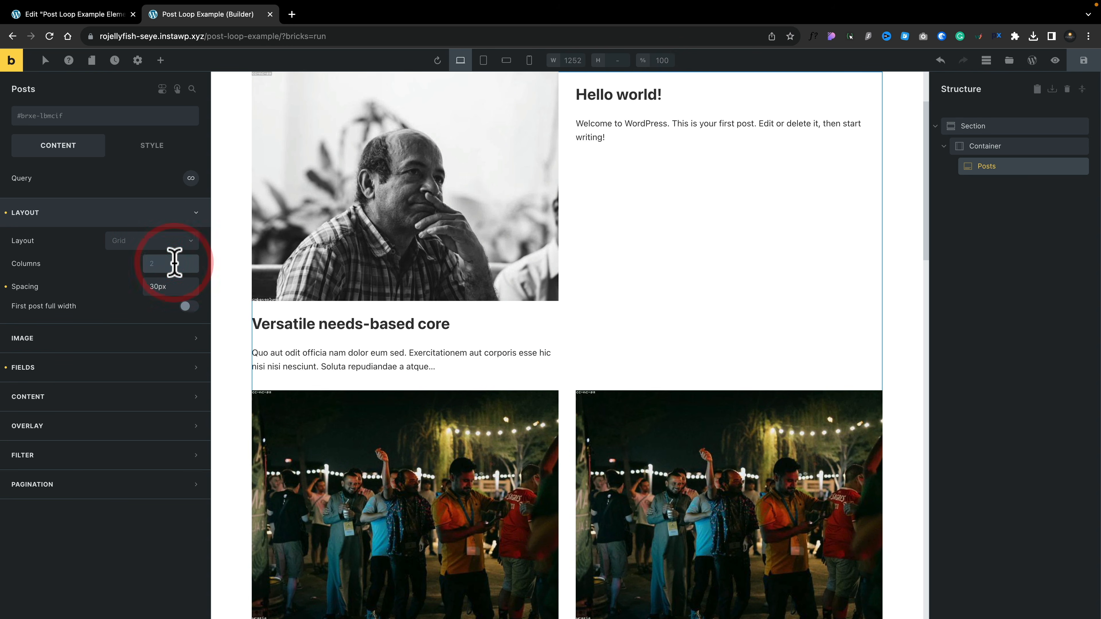
click(190, 306)
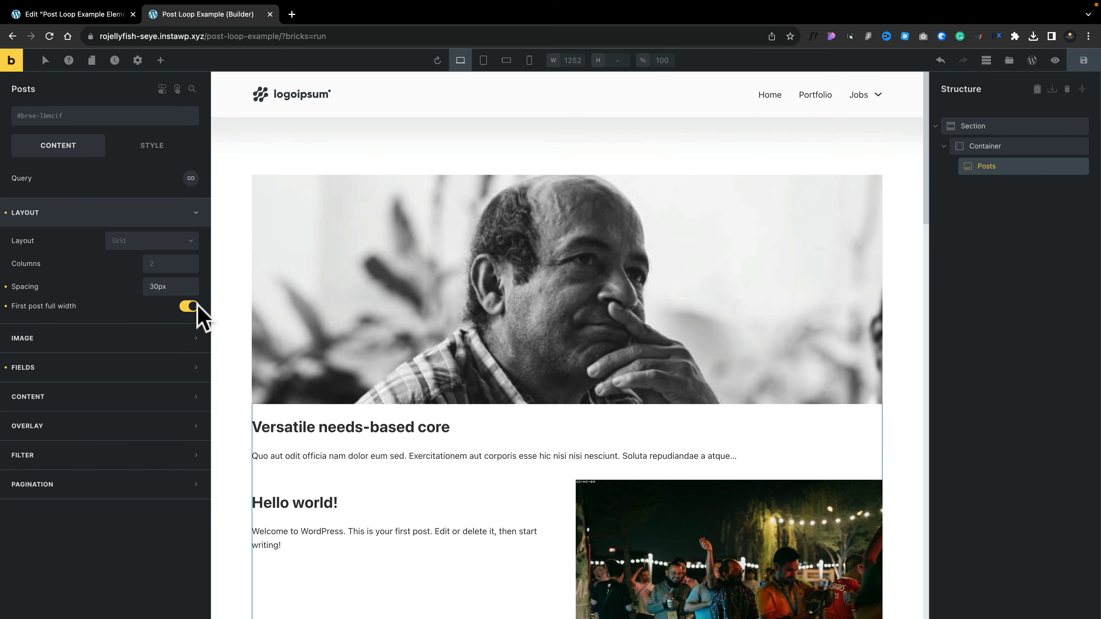
click(188, 307)
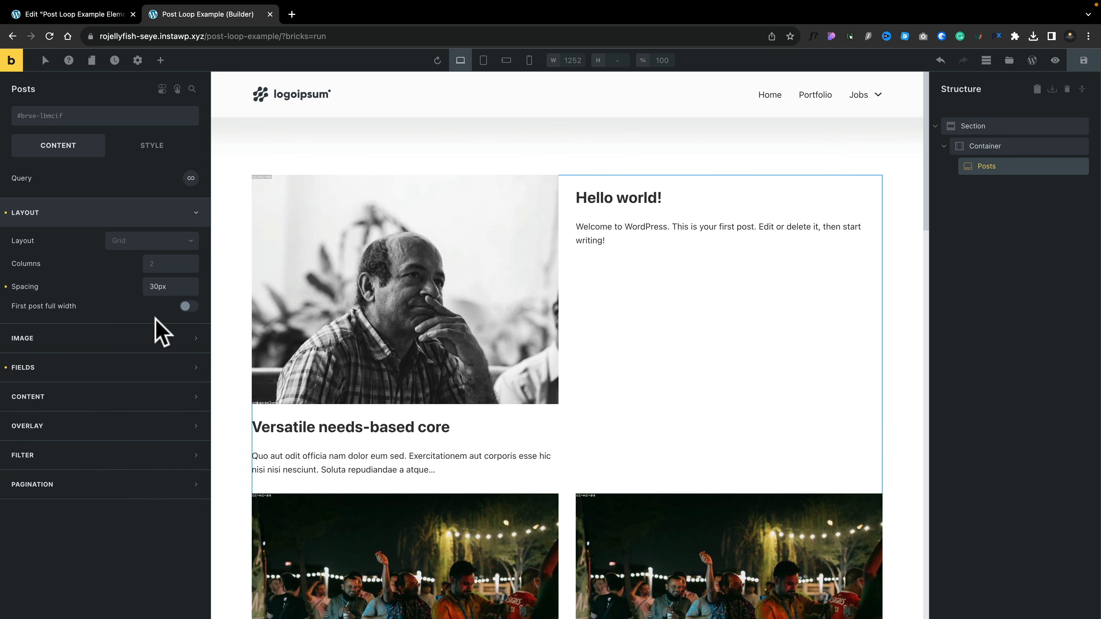
Step: Set the Posts element's query post type to Jobs, review the remaining query options and close the query settings
click(190, 179)
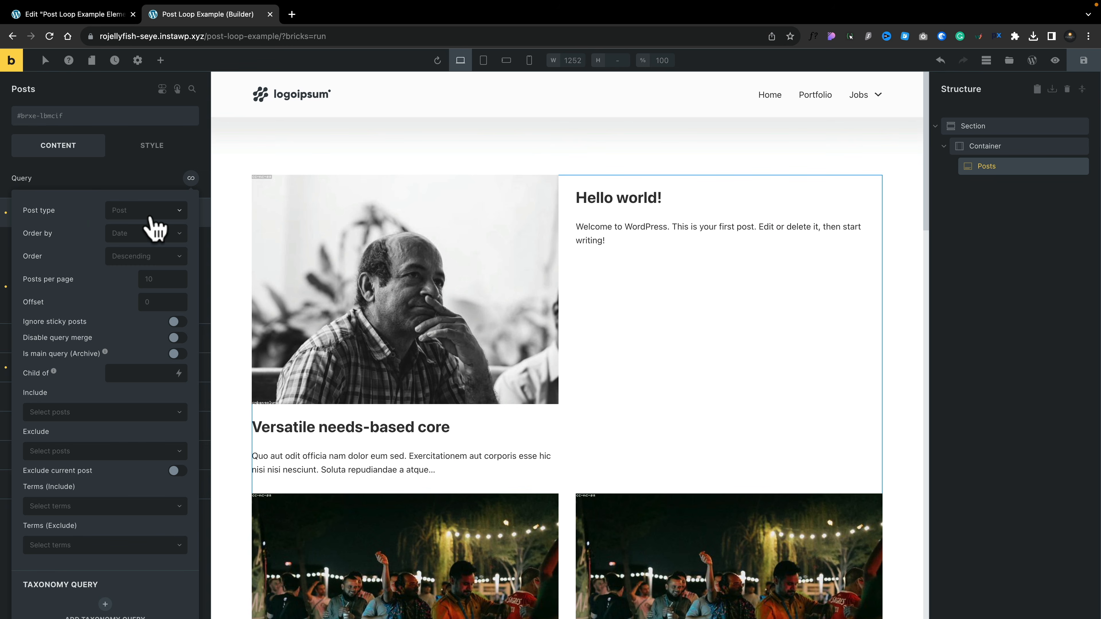
click(151, 212)
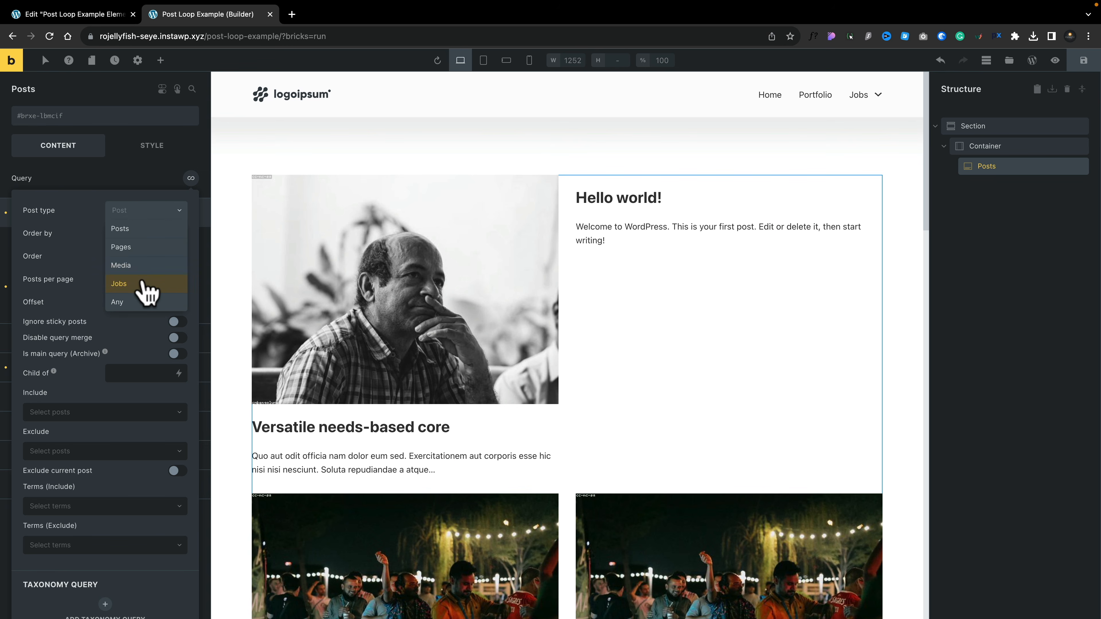
click(143, 284)
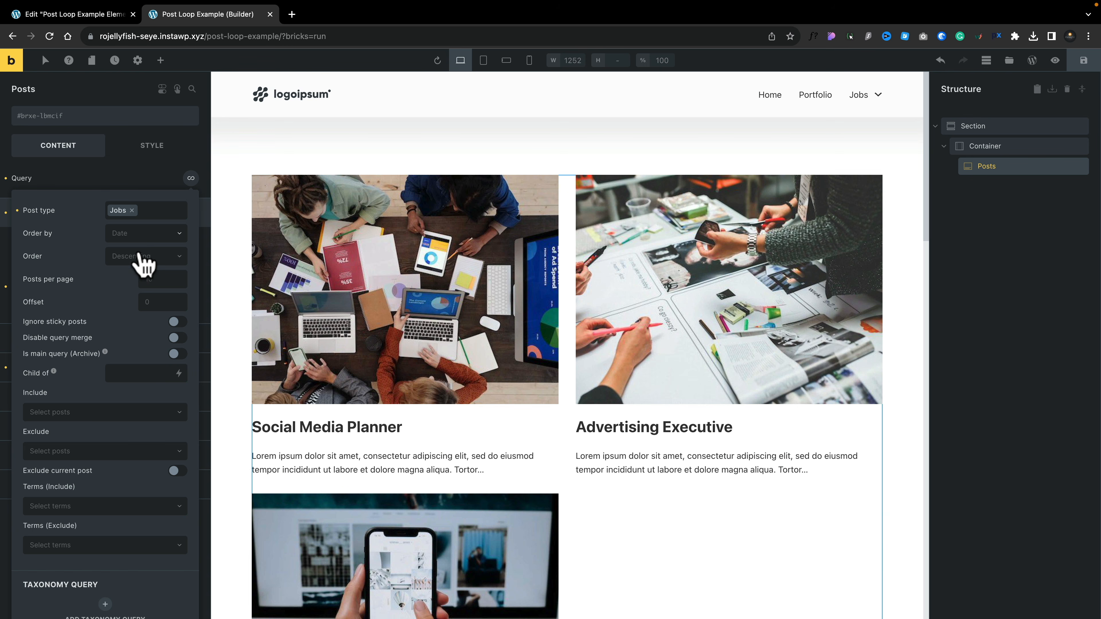
click(153, 277)
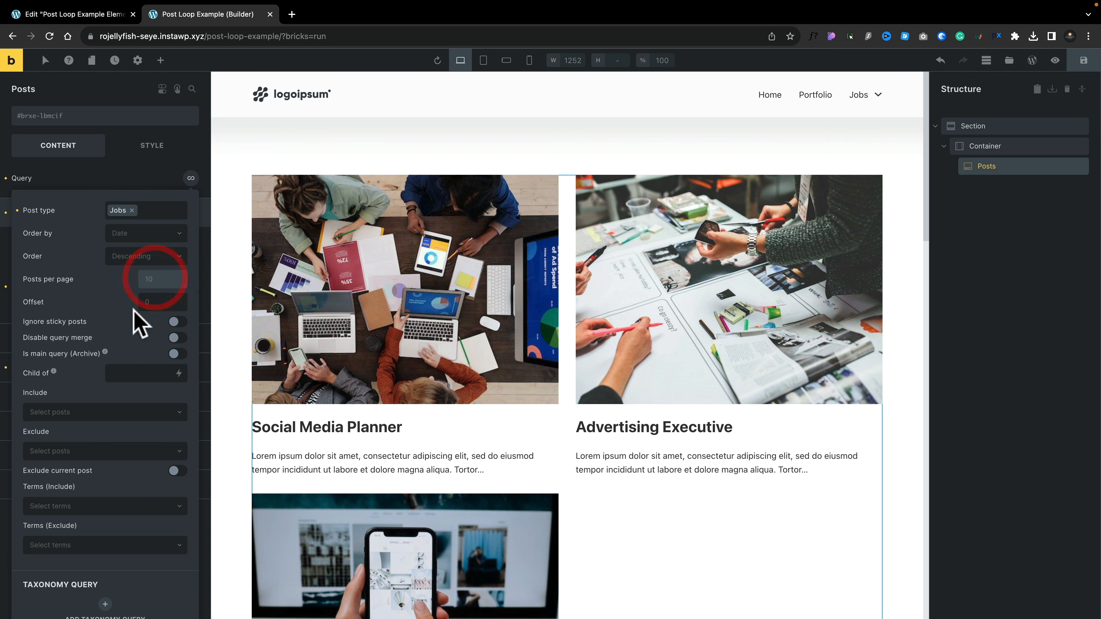
scroll(151, 334, down, 3)
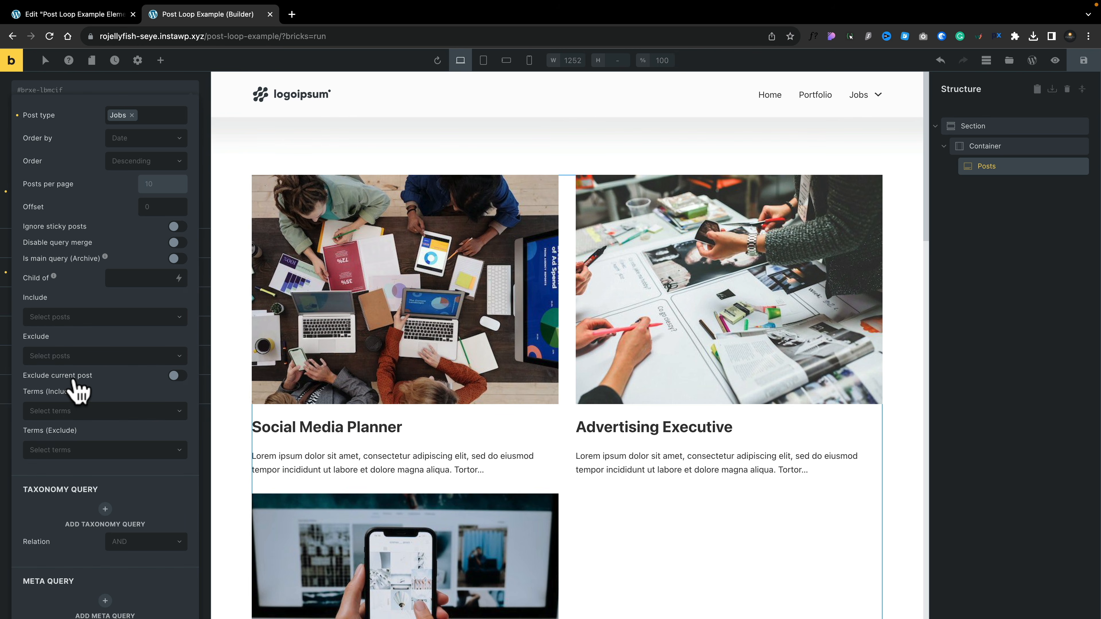
scroll(78, 390, down, 5)
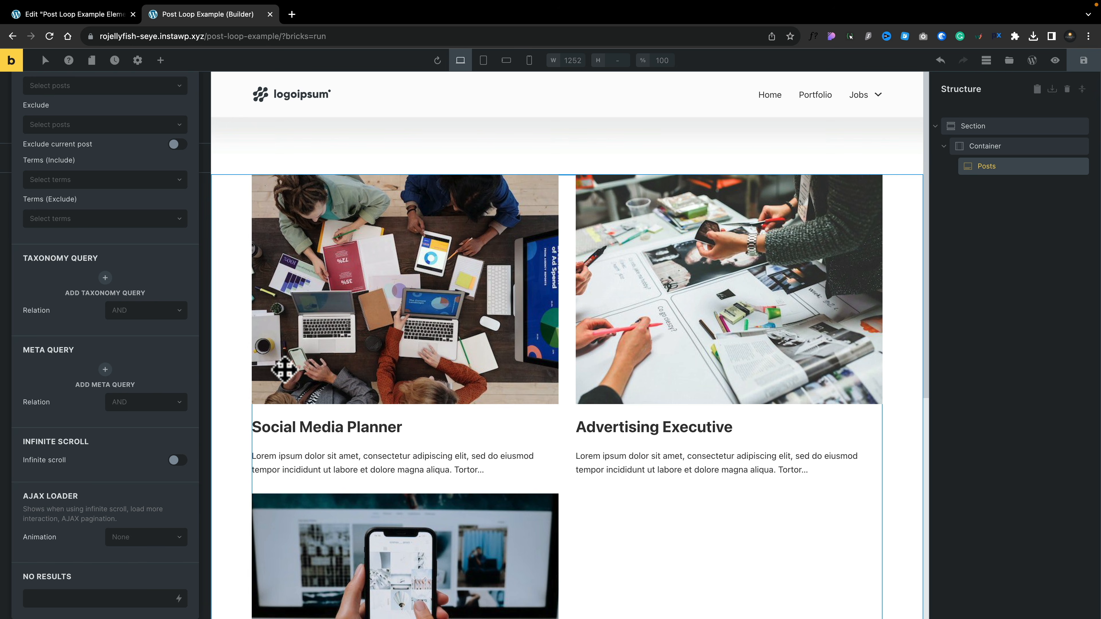
scroll(185, 278, up, 8)
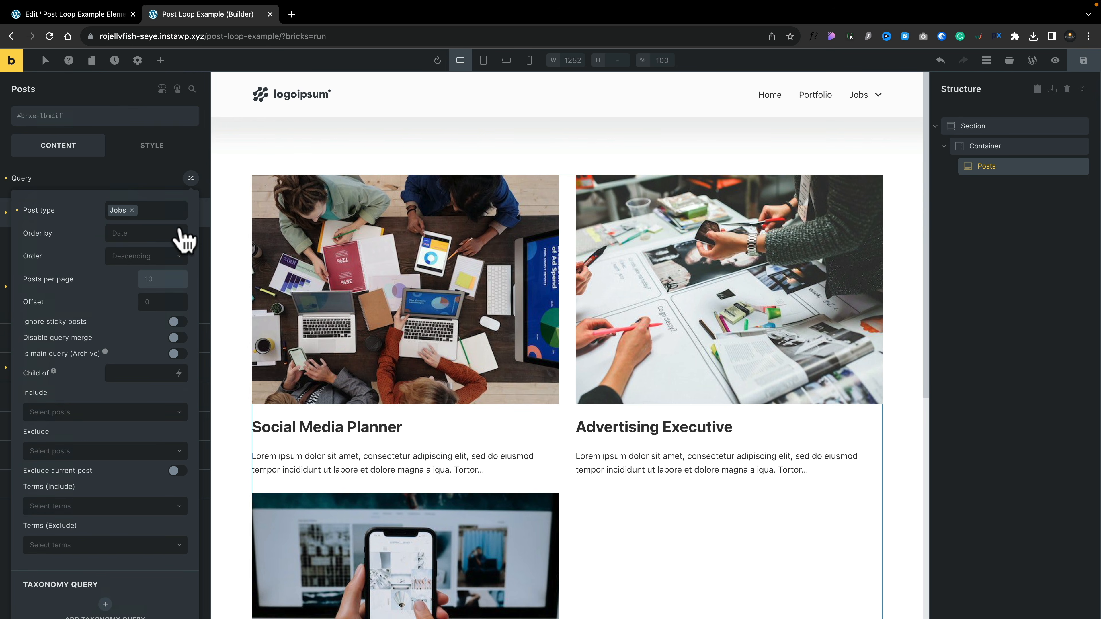
click(186, 178)
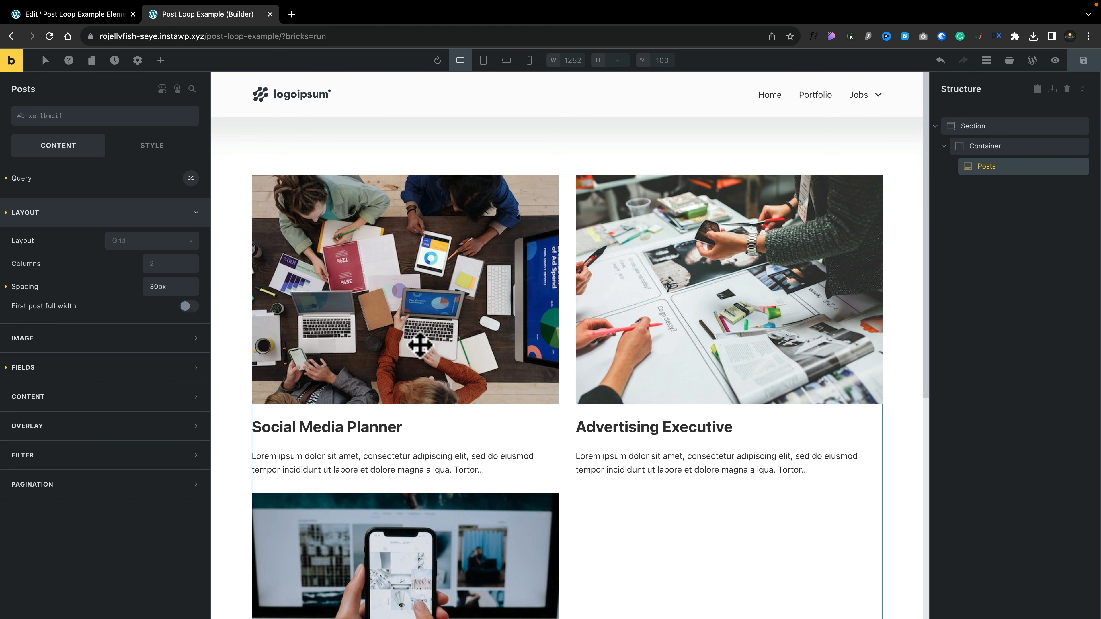
Step: Inspect the post title field's settings and add a new field below the post excerpt in the Posts element
click(1002, 165)
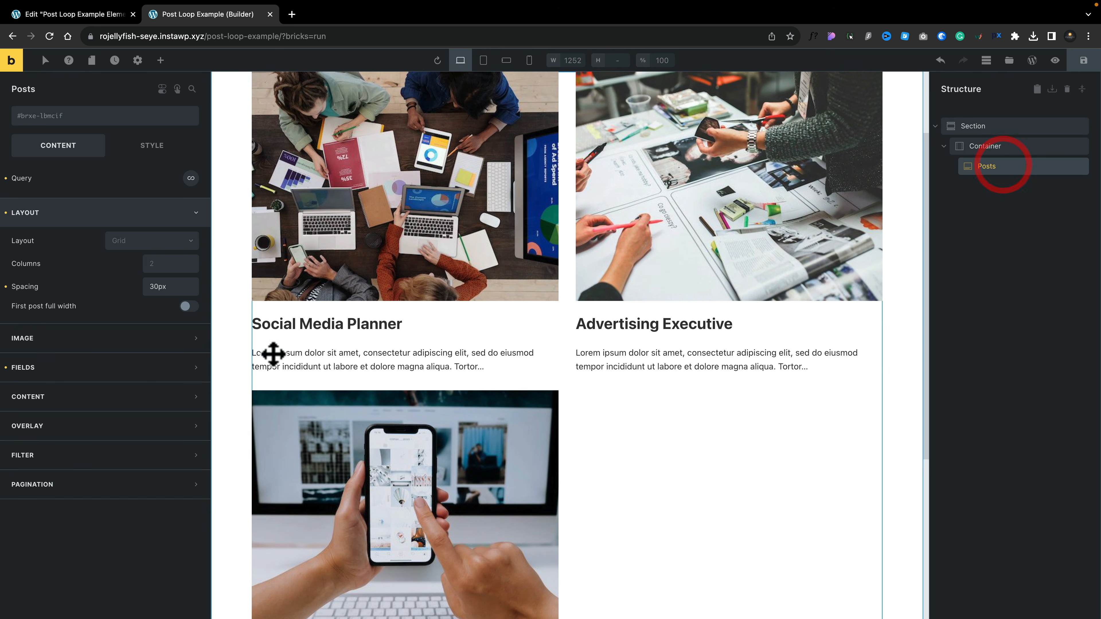
click(49, 366)
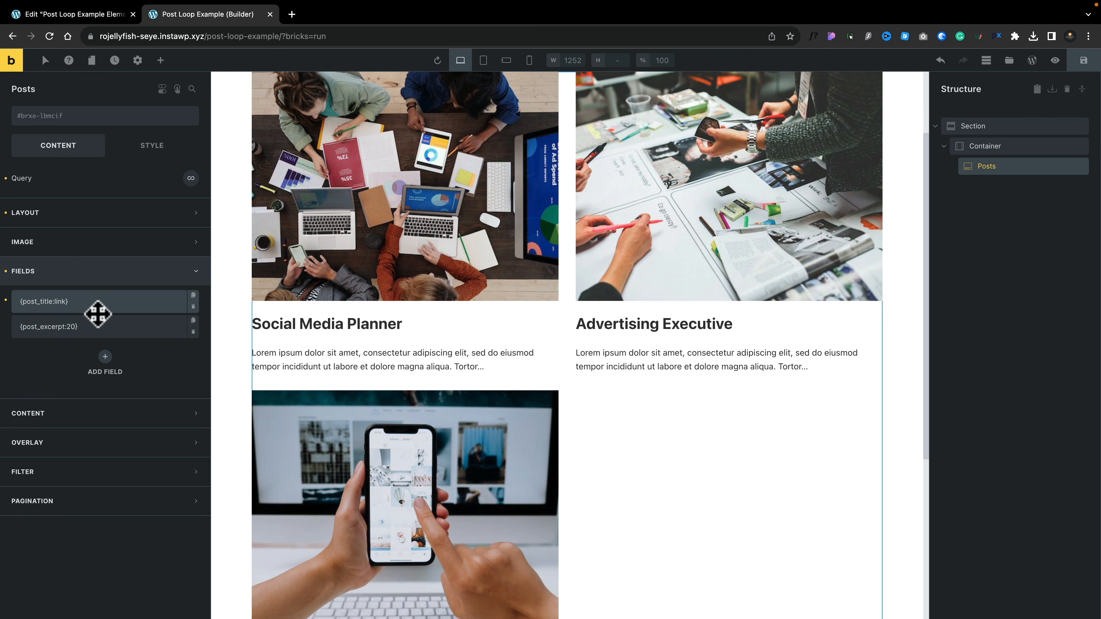
click(107, 306)
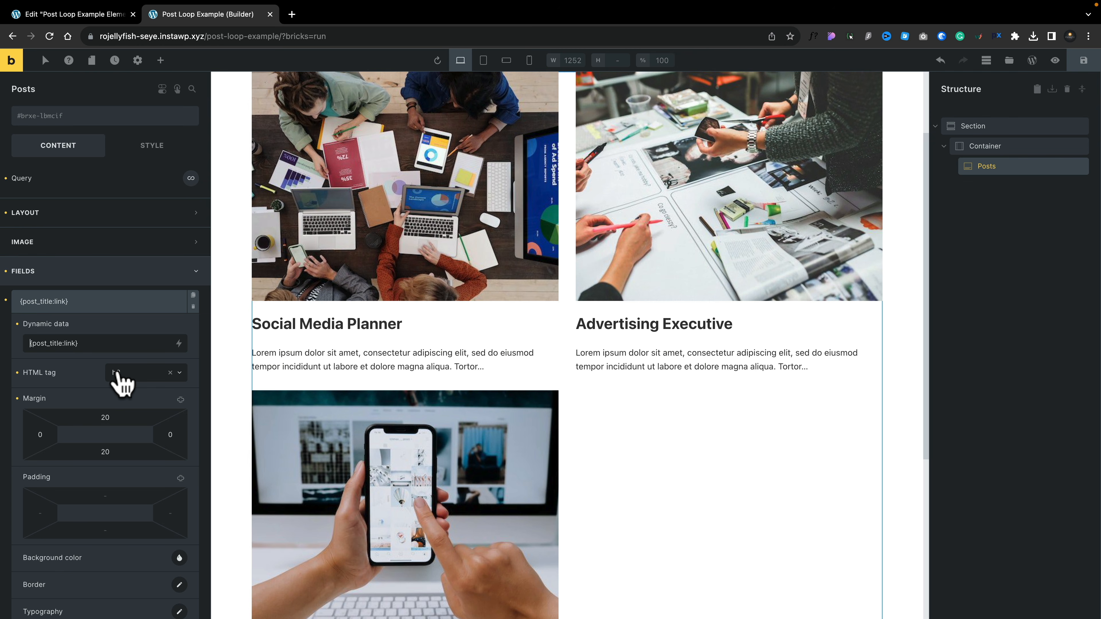
click(99, 306)
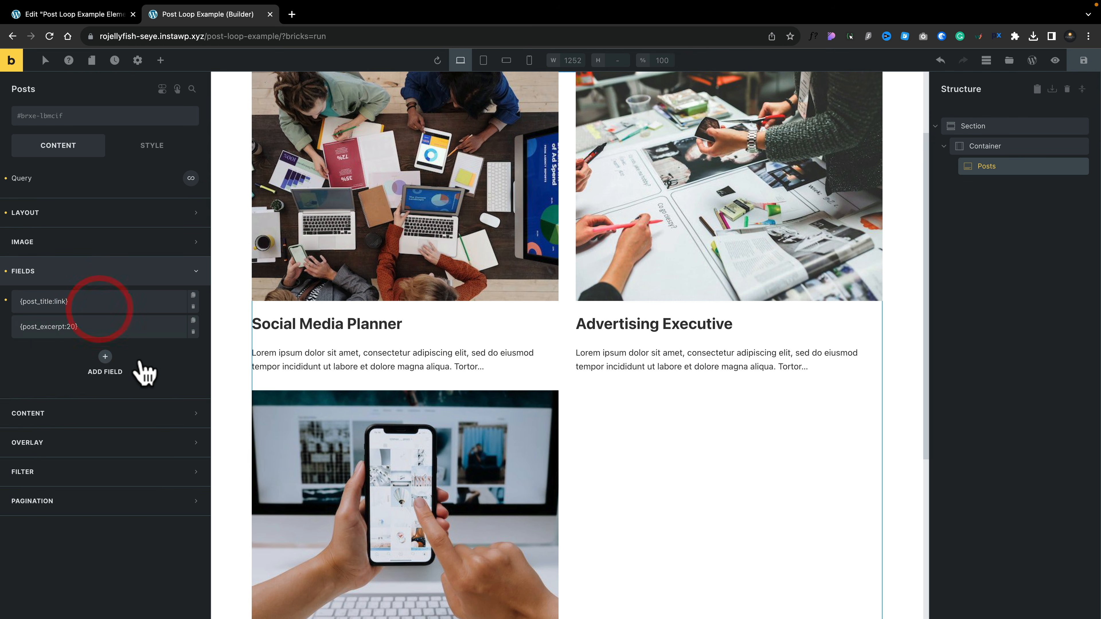
click(97, 353)
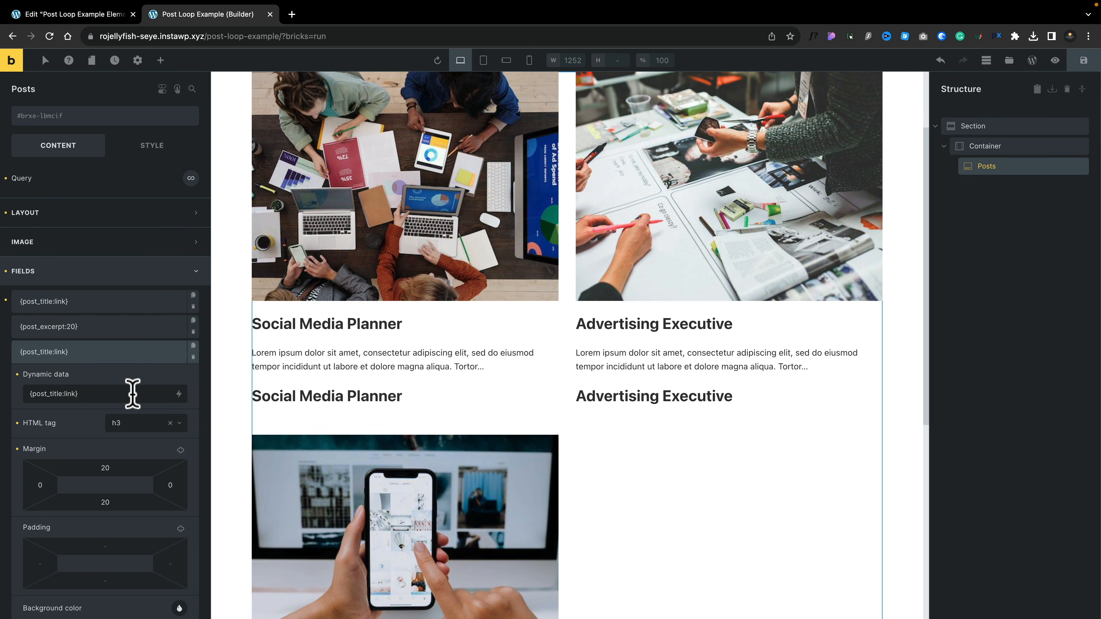
Step: Replace the third field's dynamic data with the ACF Salary tag and prefix it with "Salary: £"
drag(100, 390, 23, 393)
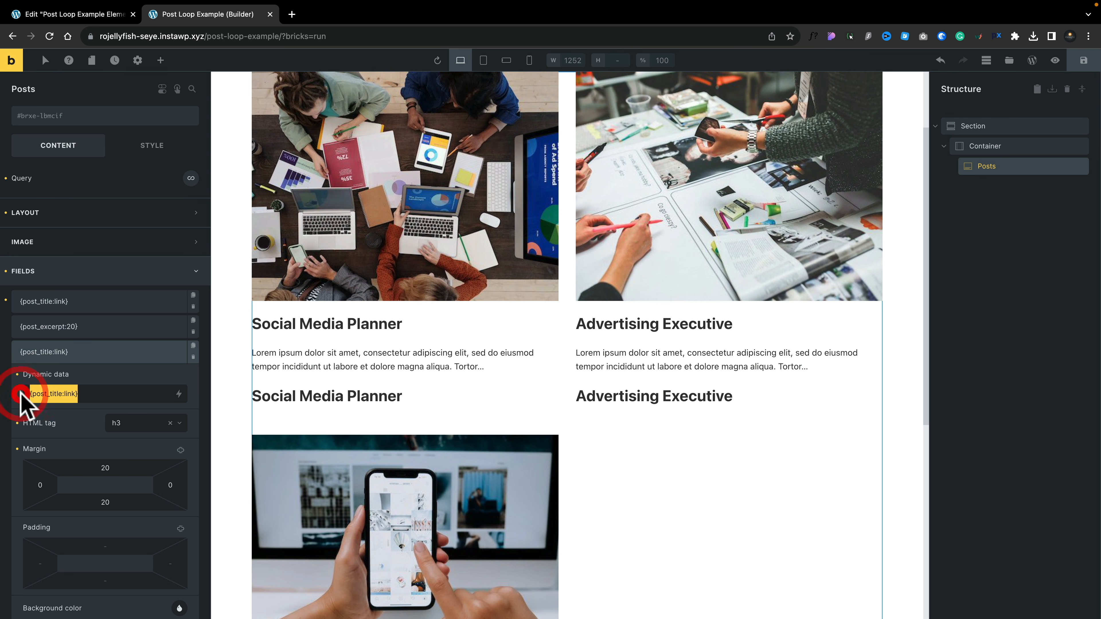
key(BackSpace)
click(179, 393)
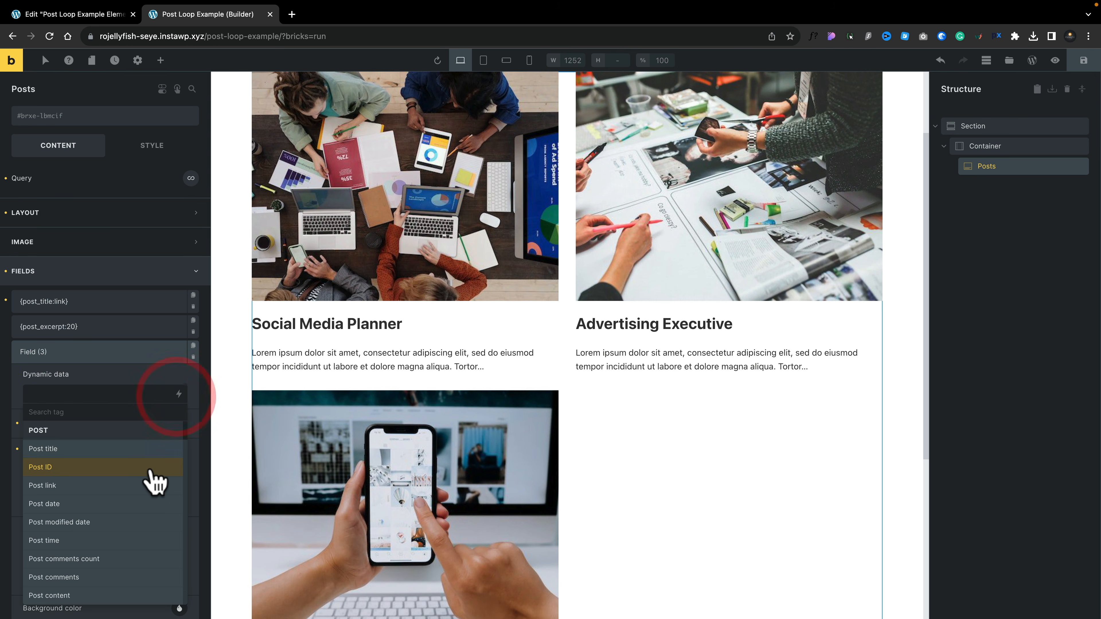
scroll(154, 480, down, 15)
scroll(154, 481, down, 5)
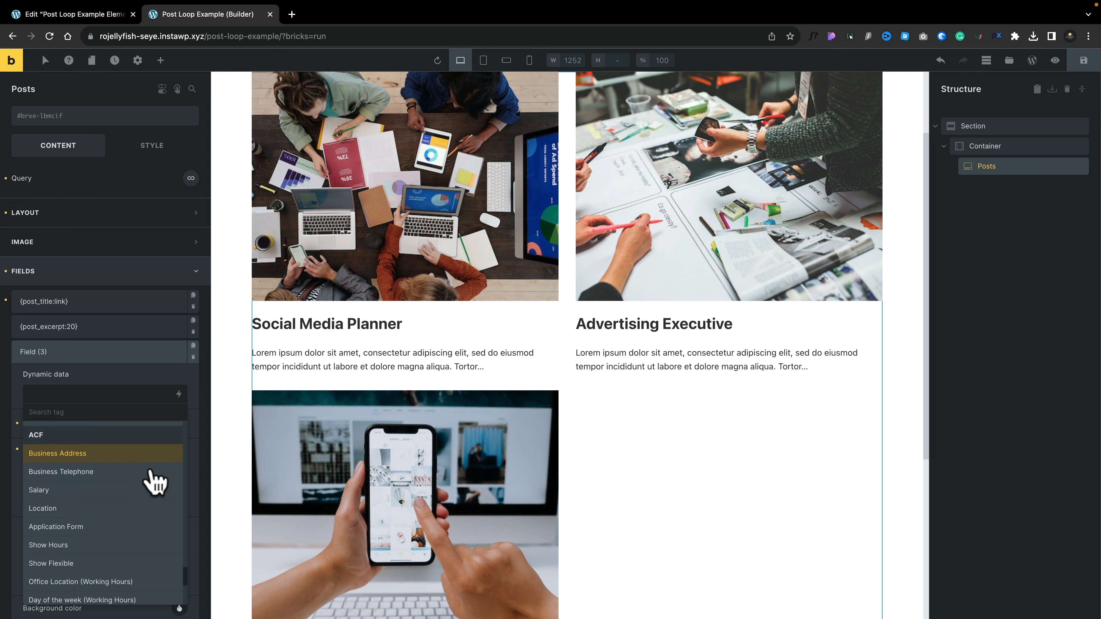
click(116, 490)
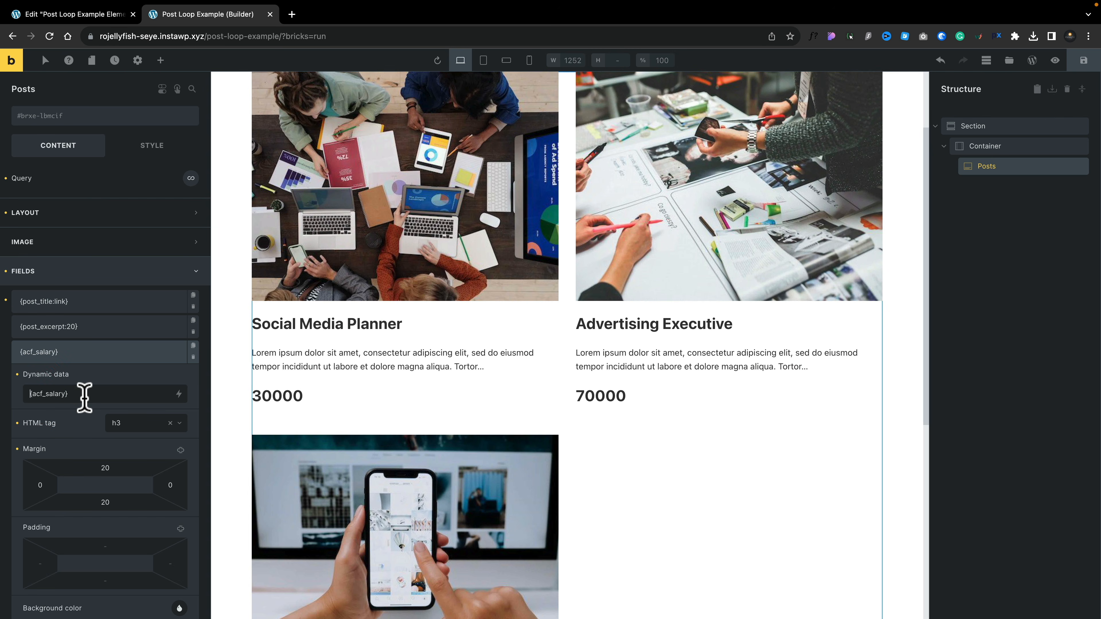
text(Salary: £)
Step: Append "// Location:" and the ACF Location tag after the salary in the third field
click(118, 394)
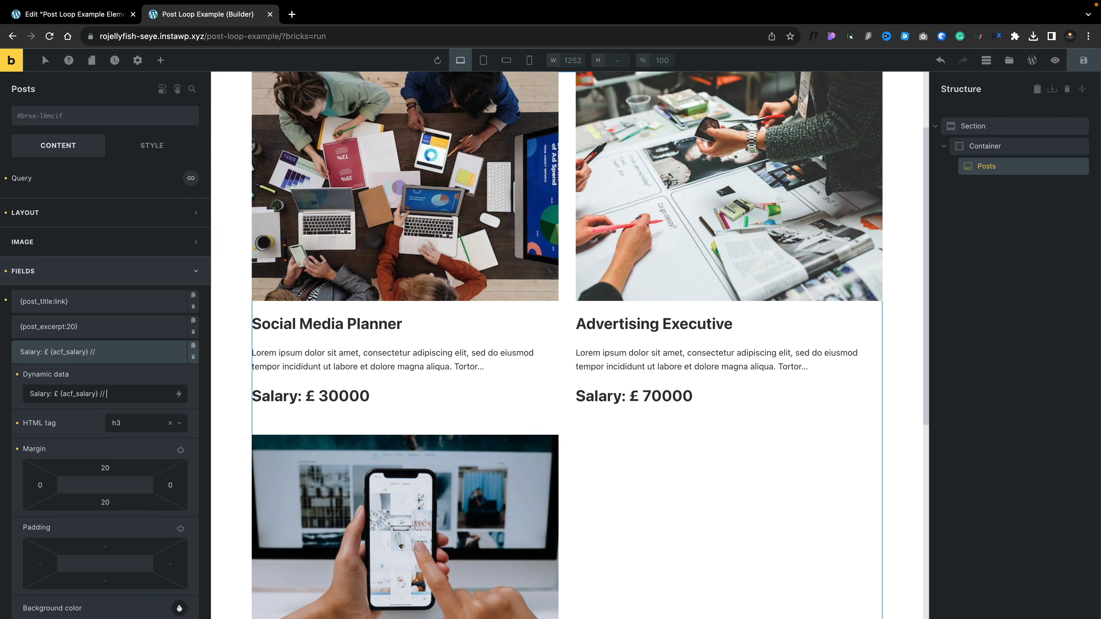
text(// Location:)
click(179, 394)
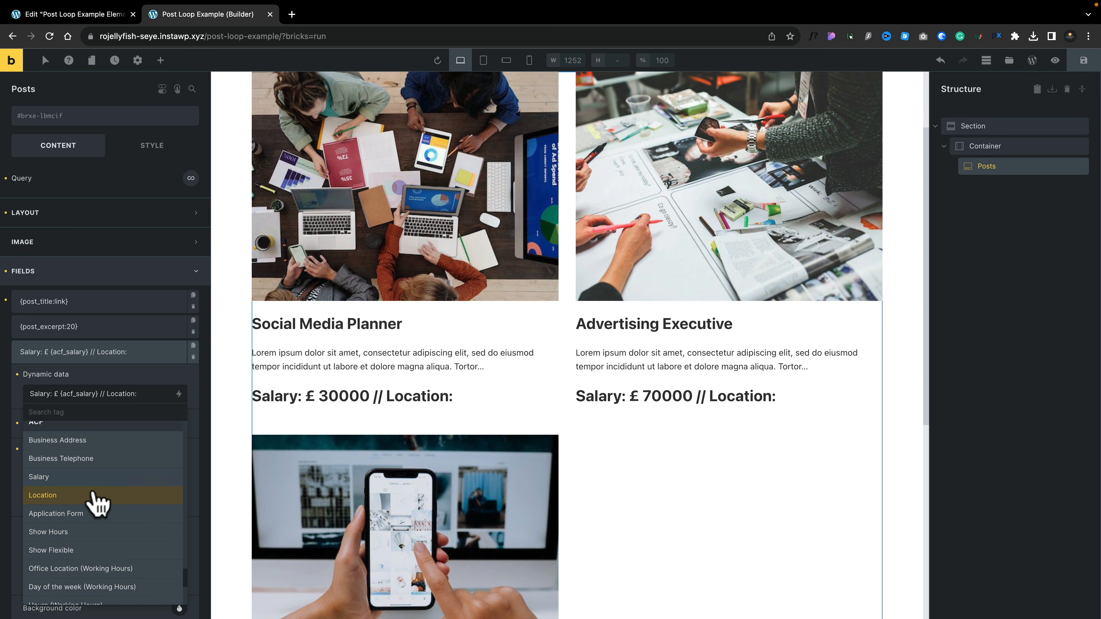
click(91, 495)
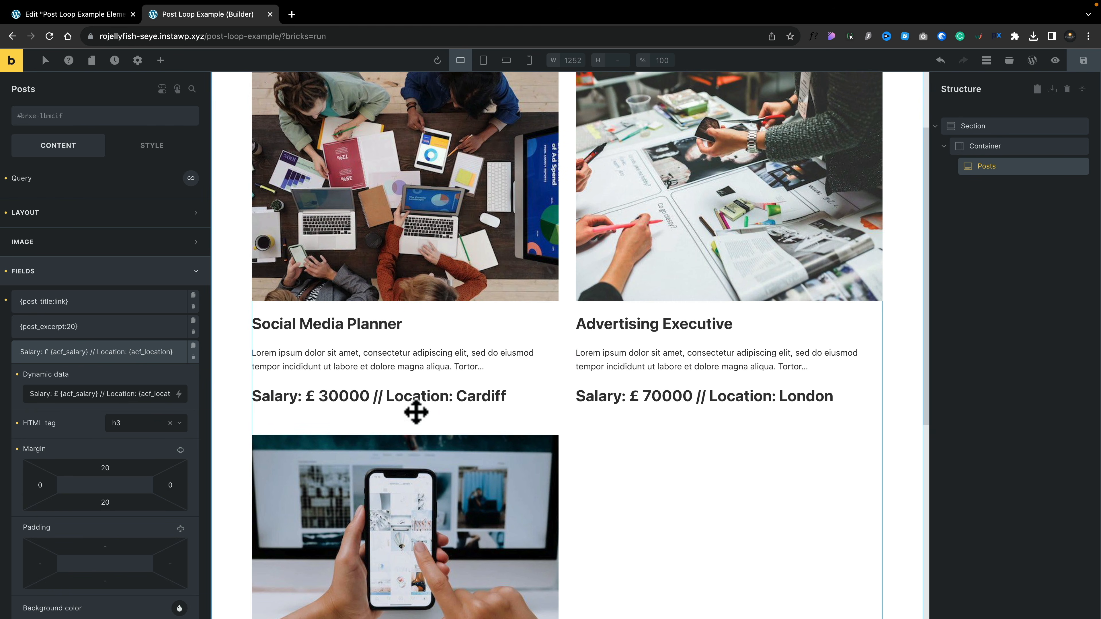
Step: Set the salary and location field's HTML tag to p and look over its remaining styling options
click(144, 423)
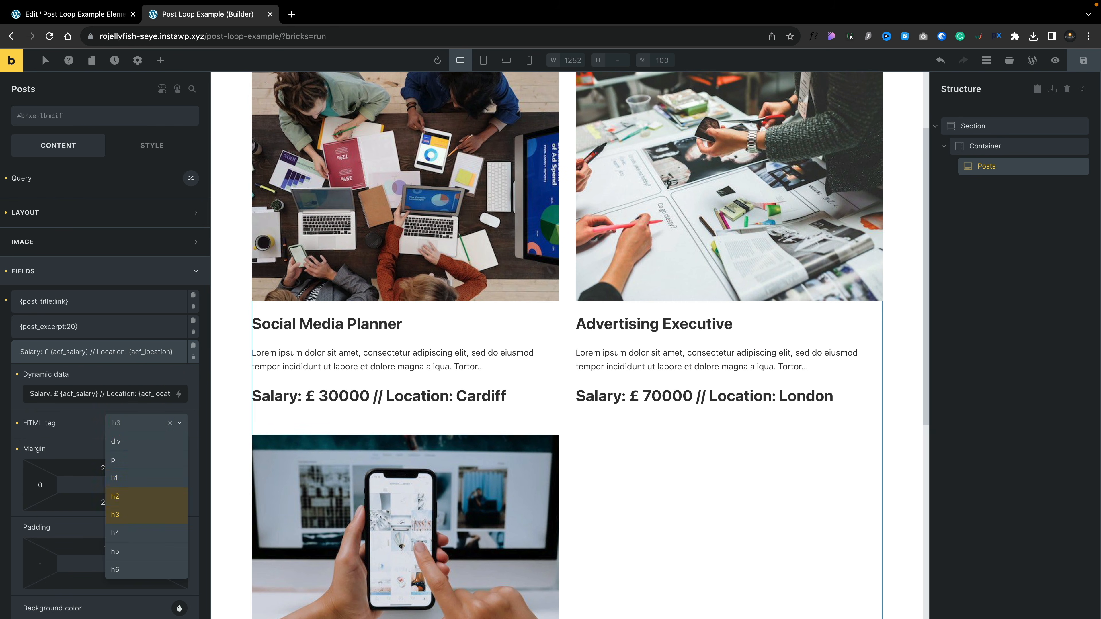
click(116, 460)
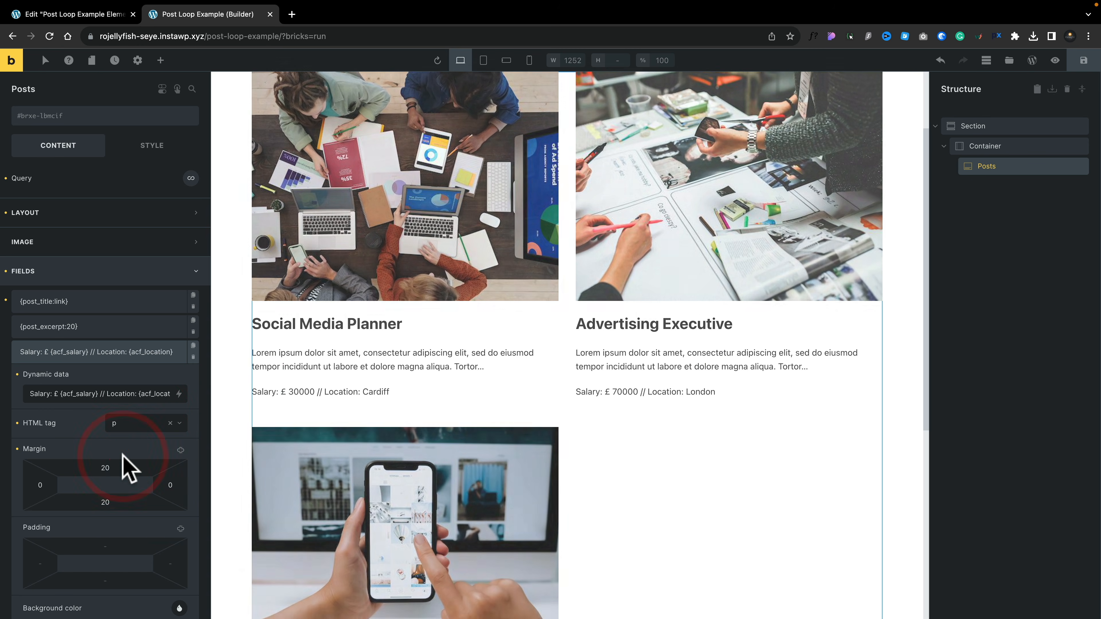
scroll(89, 449, down, 5)
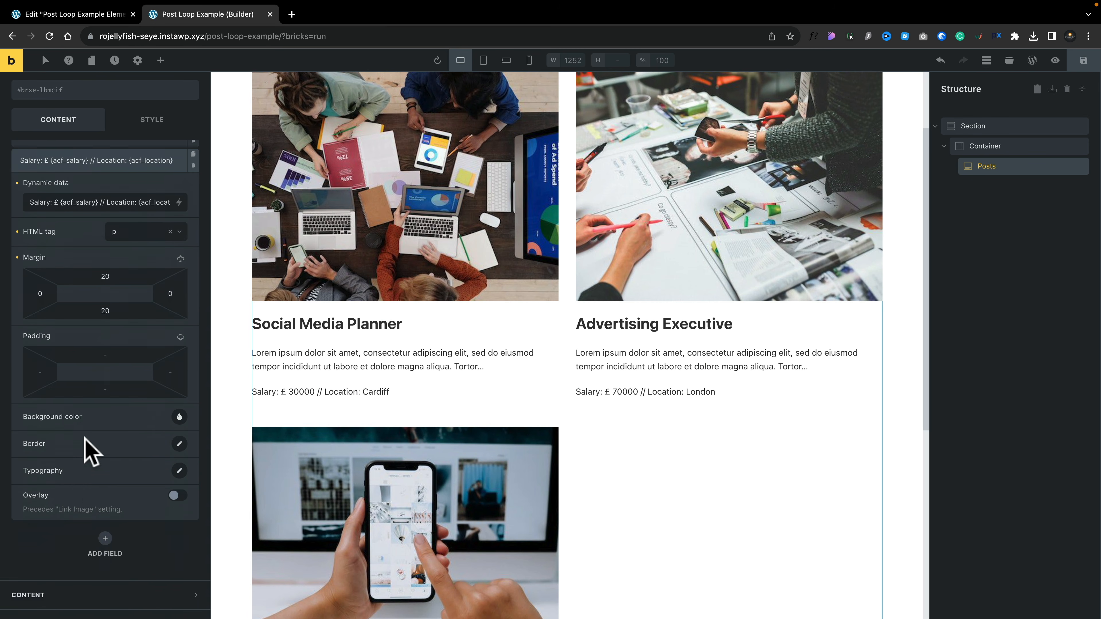
scroll(87, 451, down, 2)
scroll(86, 451, up, 3)
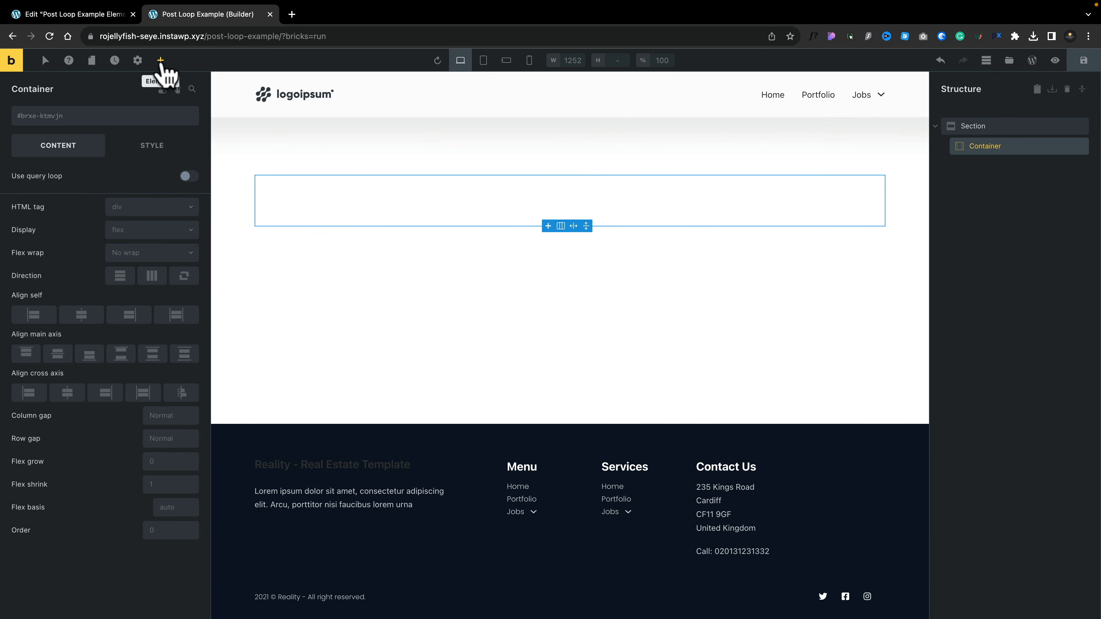
Step: Add a Block inside the empty container and place an Image element inside that block
click(160, 60)
click(67, 209)
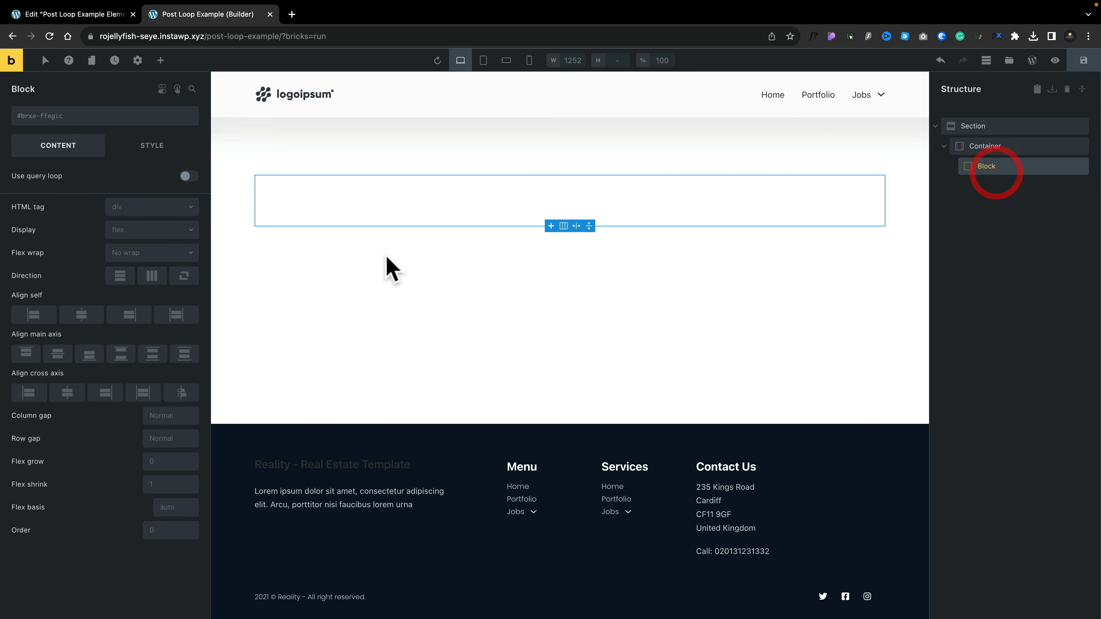
click(160, 60)
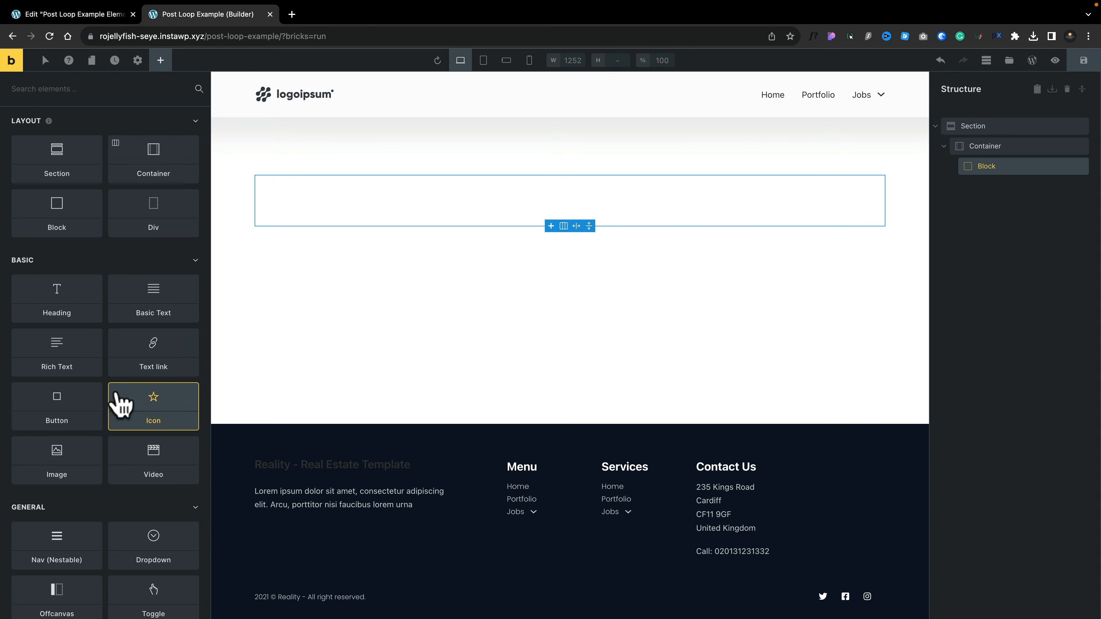
scroll(122, 489, down, 2)
click(62, 420)
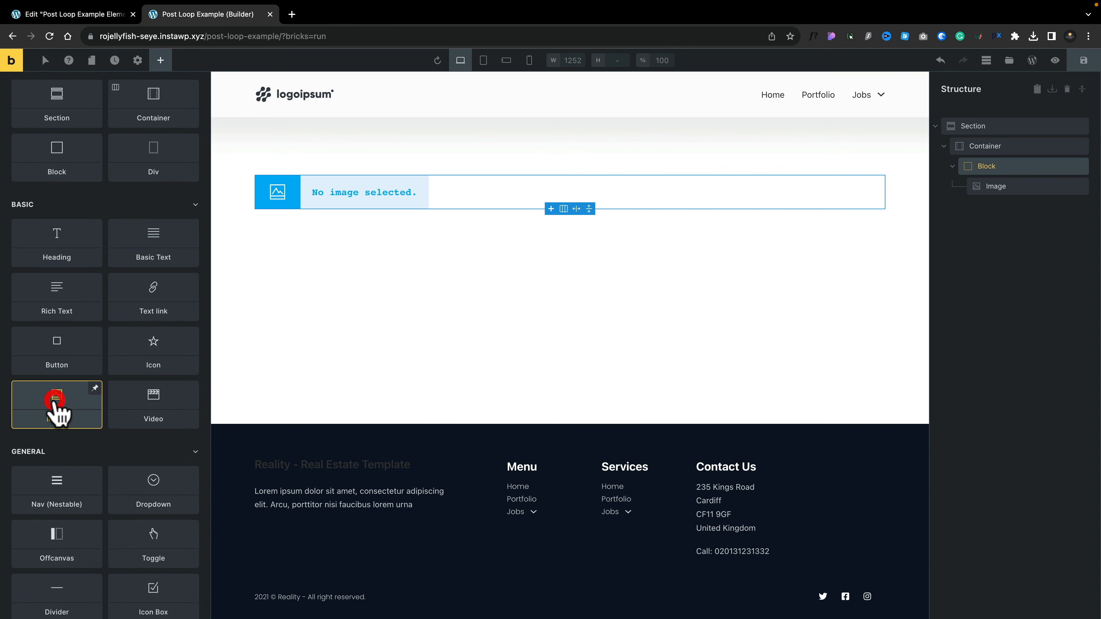
Step: Set the Image element's dynamic data source to Featured image
click(995, 186)
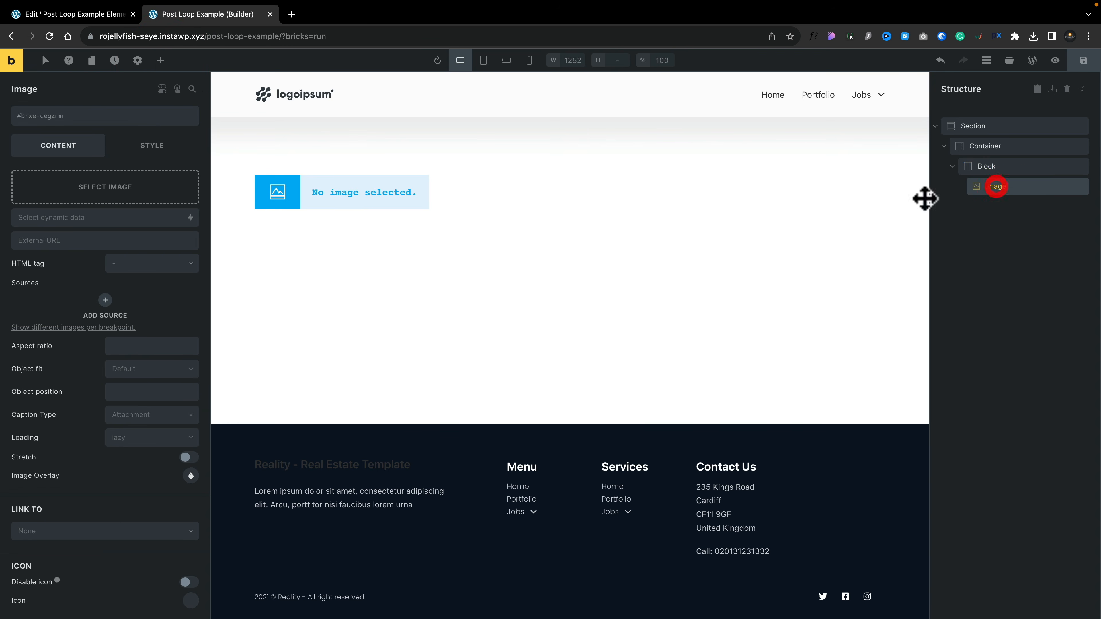
click(190, 217)
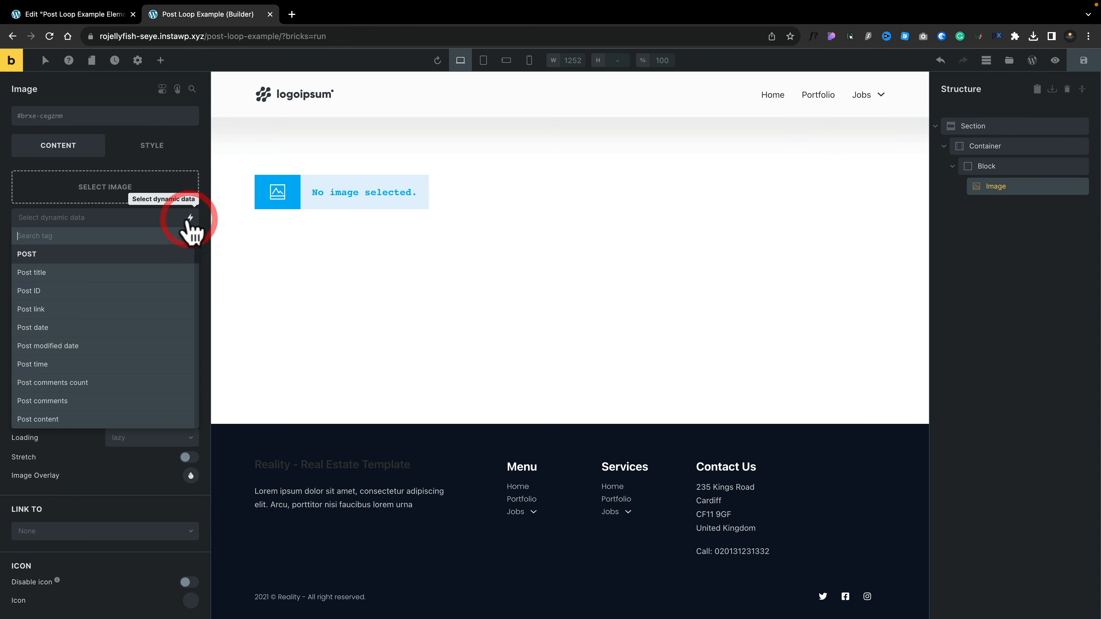
scroll(121, 347, down, 5)
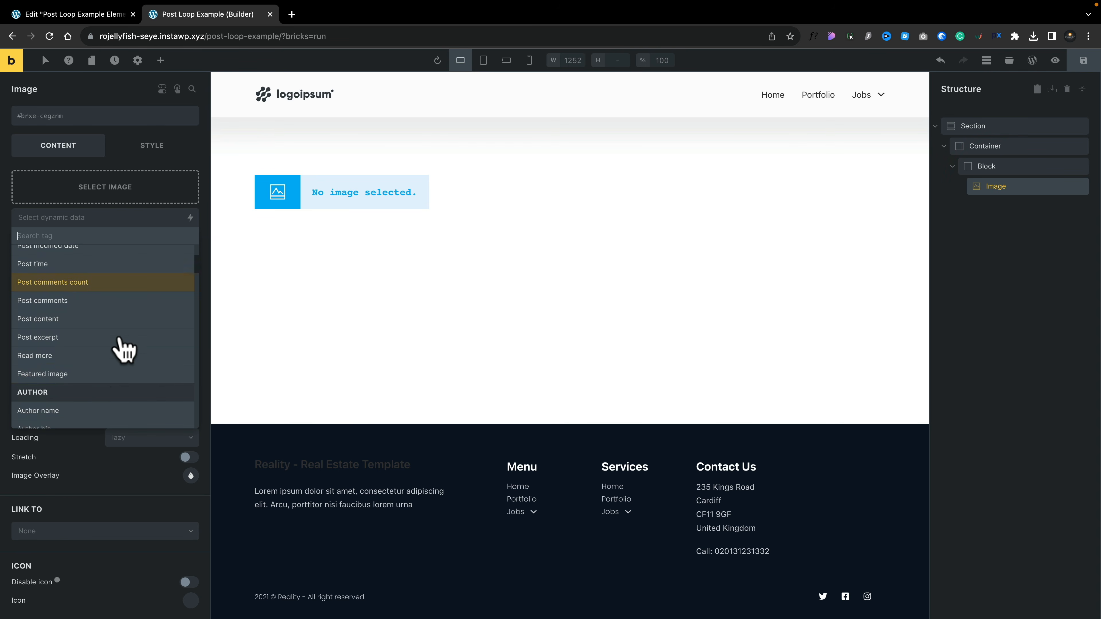
click(93, 379)
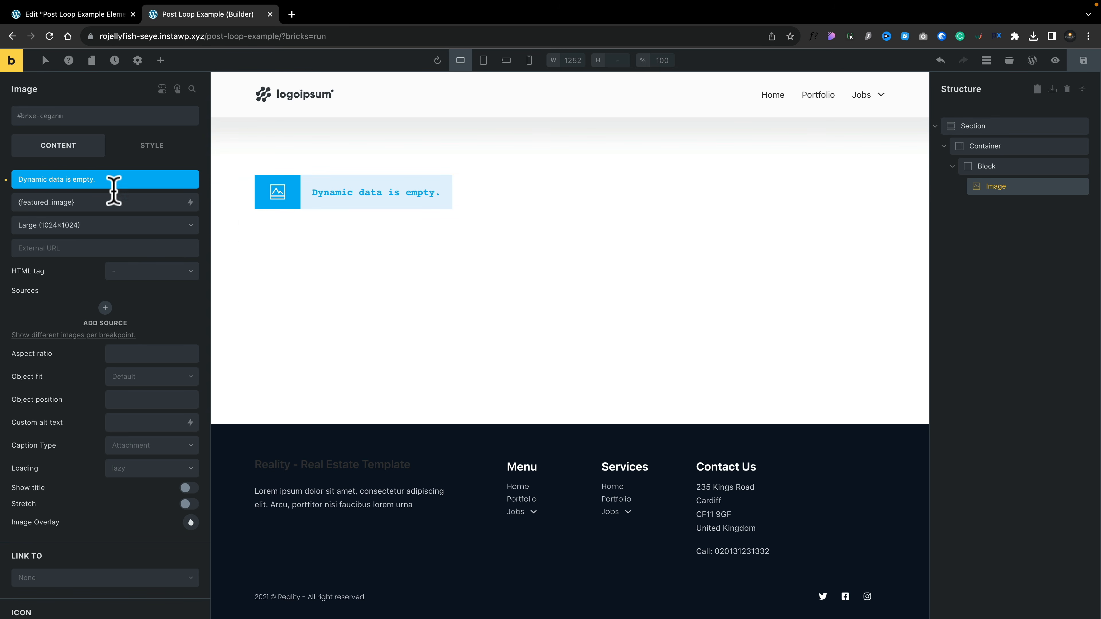
Step: Add a Heading below the image in the block and insert the Post title dynamic tag into its text
click(160, 60)
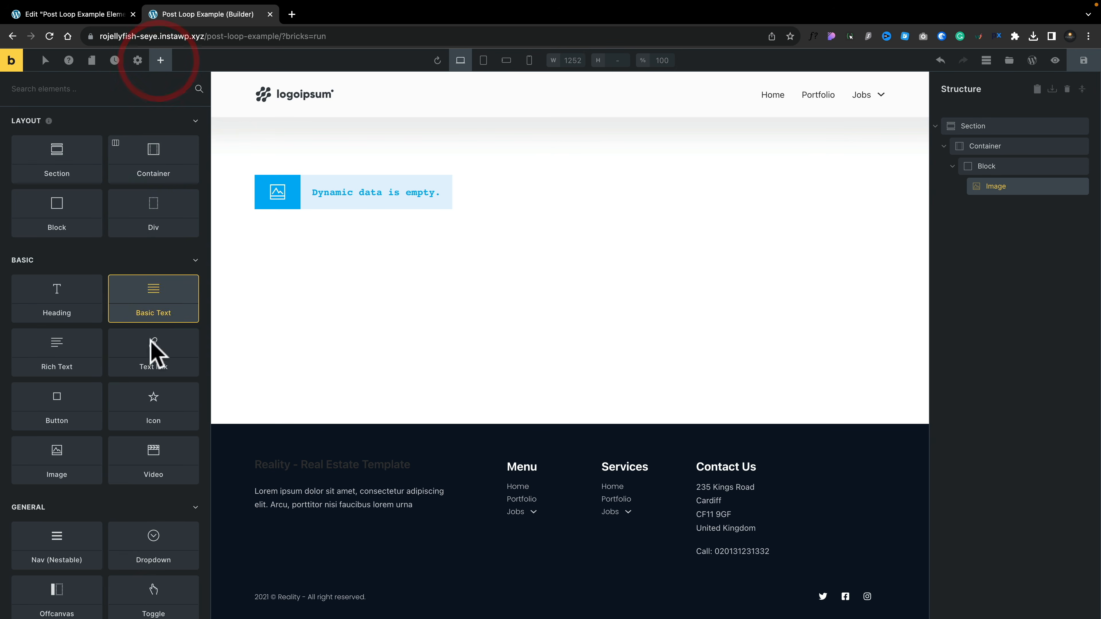
click(57, 284)
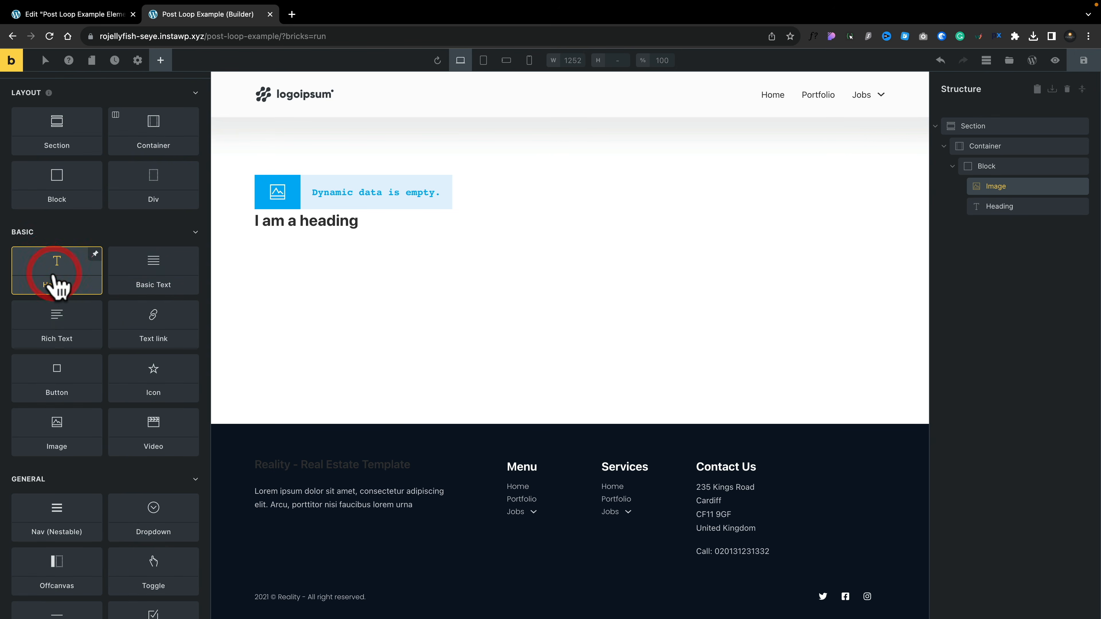
click(309, 223)
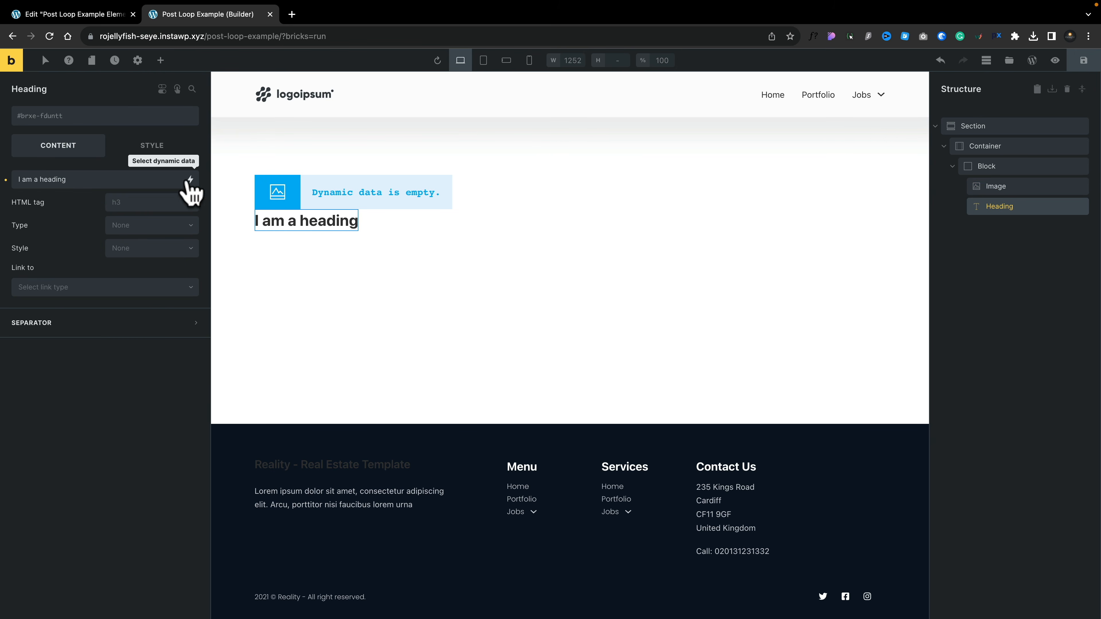
click(190, 180)
click(86, 234)
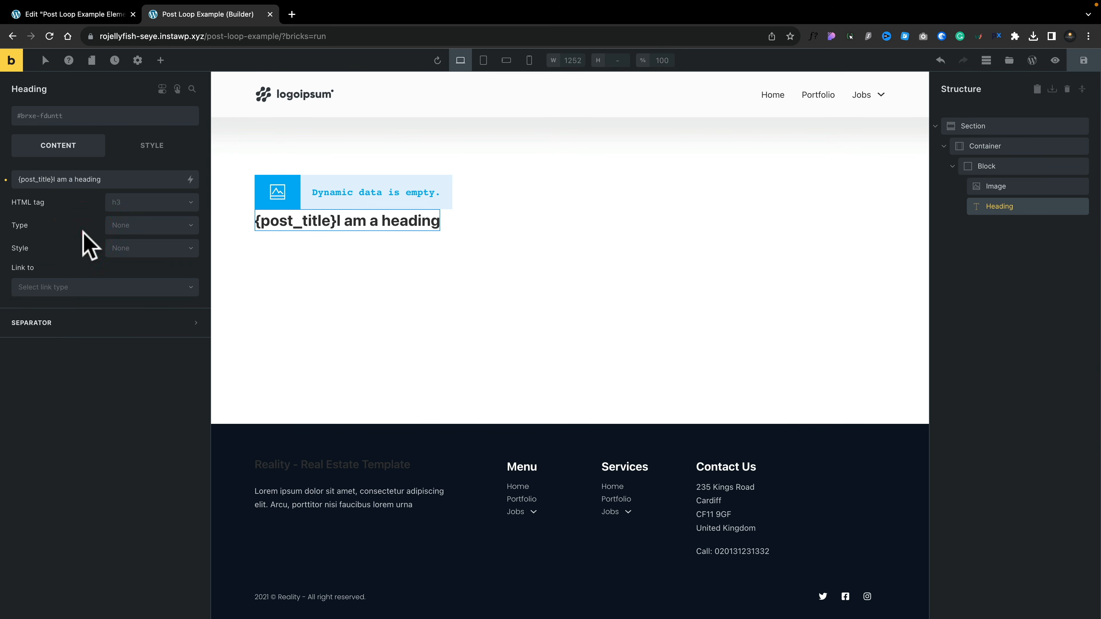
Step: Delete the placeholder text "I am a heading" following the {post_title} tag in the heading
click(110, 179)
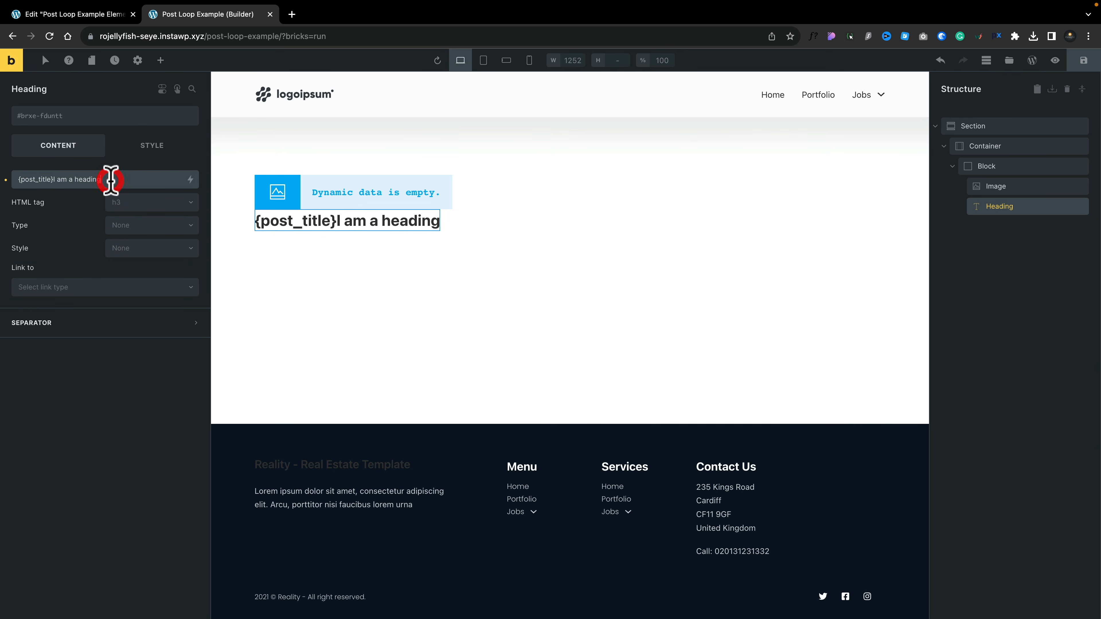
key(BackSpace)
key(BackSpace)
key(BackSpace)
key(BackSpace)
key(BackSpace)
key(BackSpace)
key(BackSpace)
key(BackSpace)
key(BackSpace)
key(BackSpace)
key(BackSpace)
key(BackSpace)
key(BackSpace)
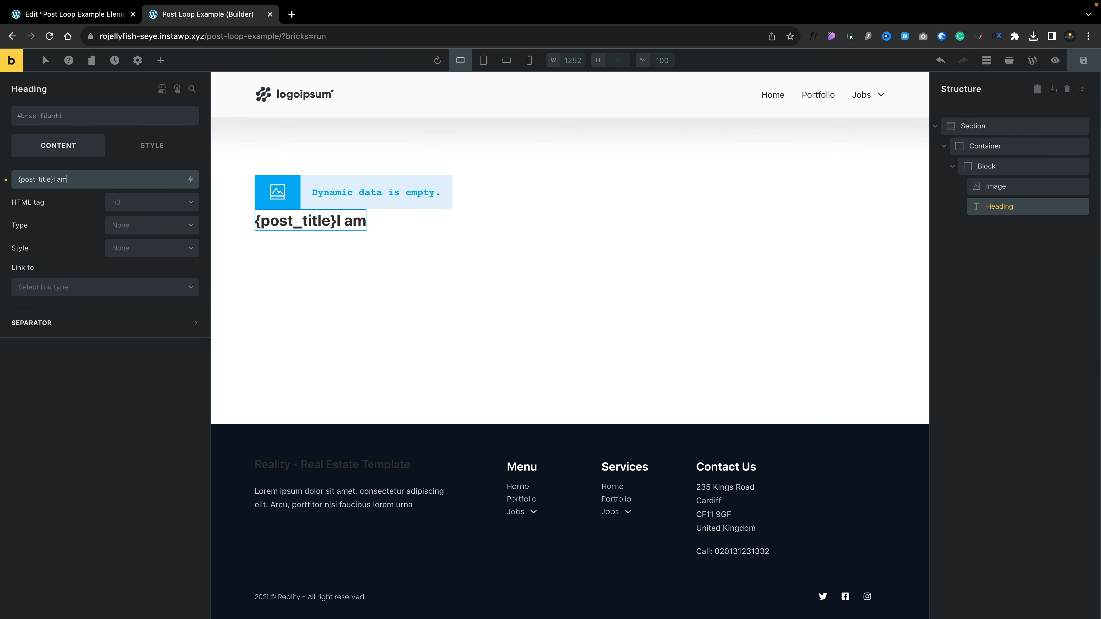